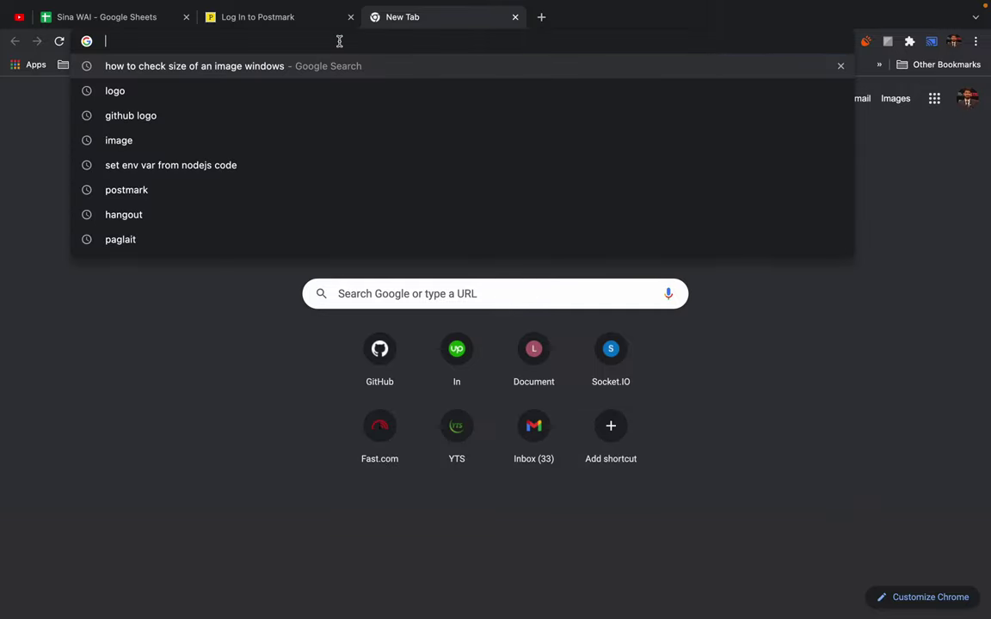
Search the web for "resolution".
text(resolution)
key(Return)
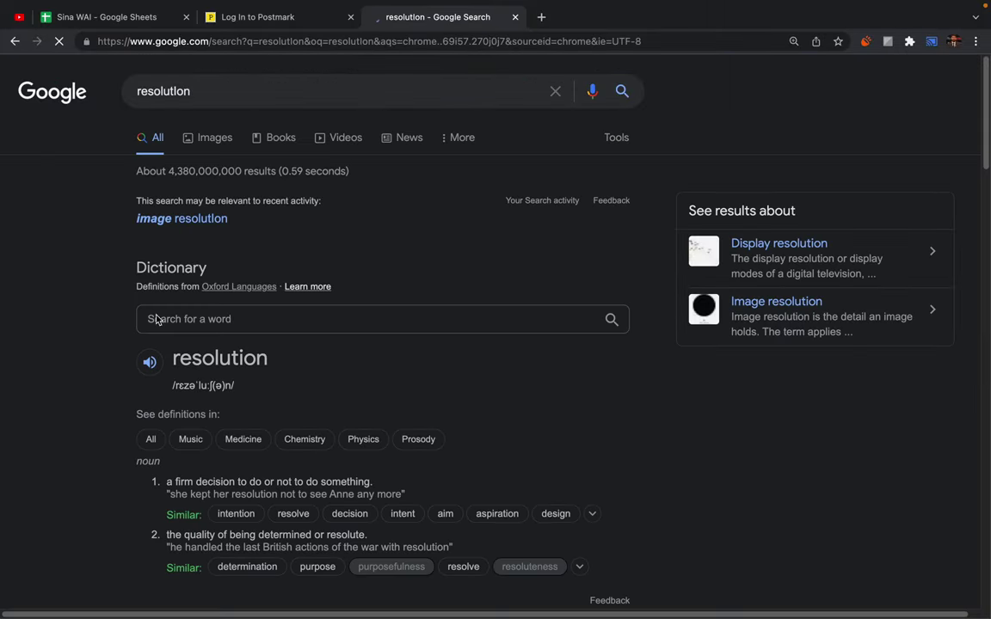
scroll(101, 443, down, 3)
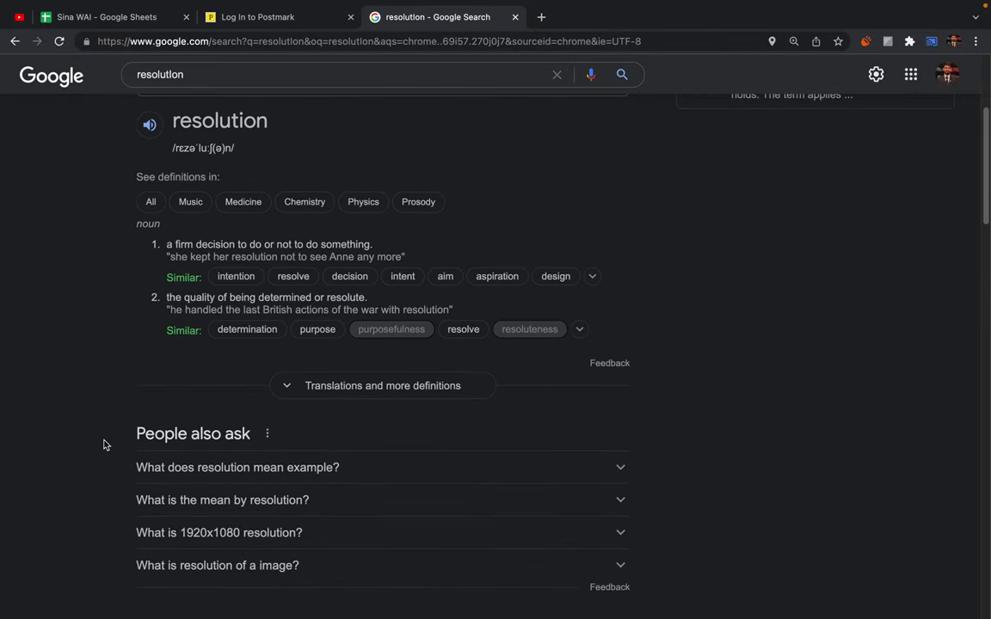
scroll(103, 445, down, 2)
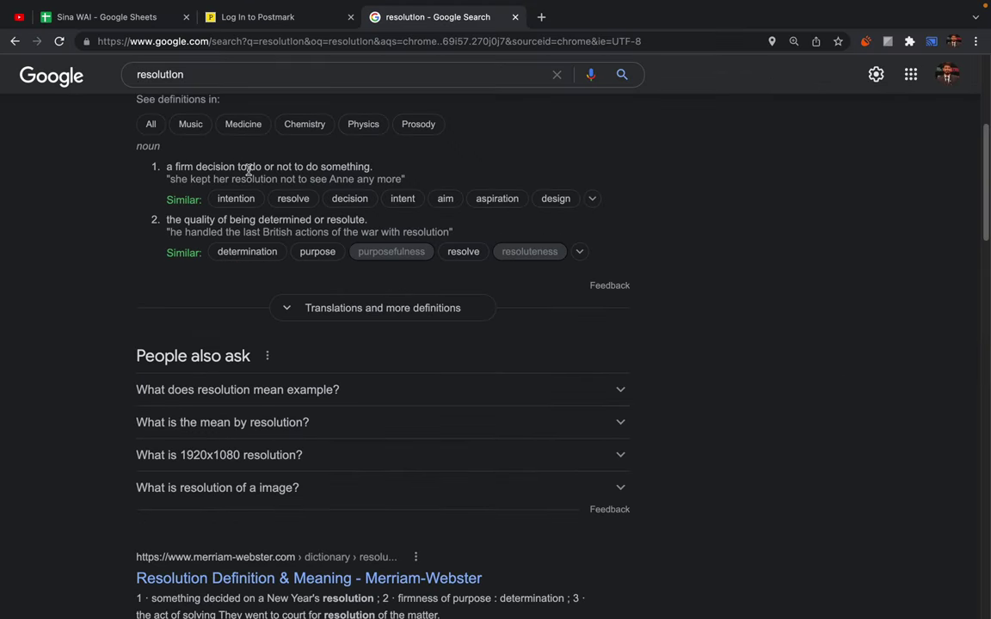
Expand the full dictionary entry for resolution and read through its definitions.
click(379, 314)
scroll(135, 390, down, 1)
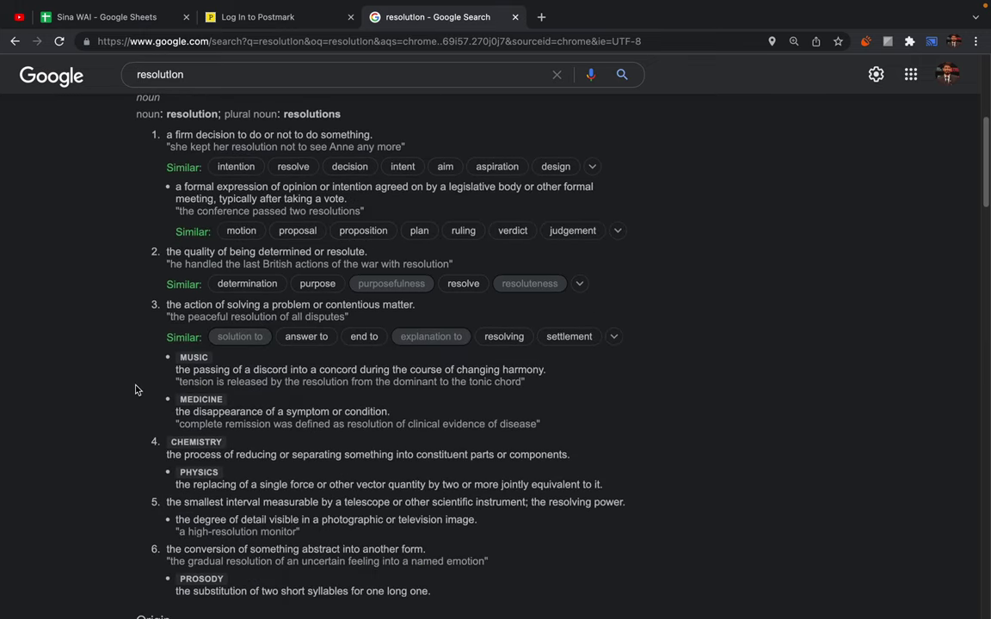
scroll(135, 389, up, 1)
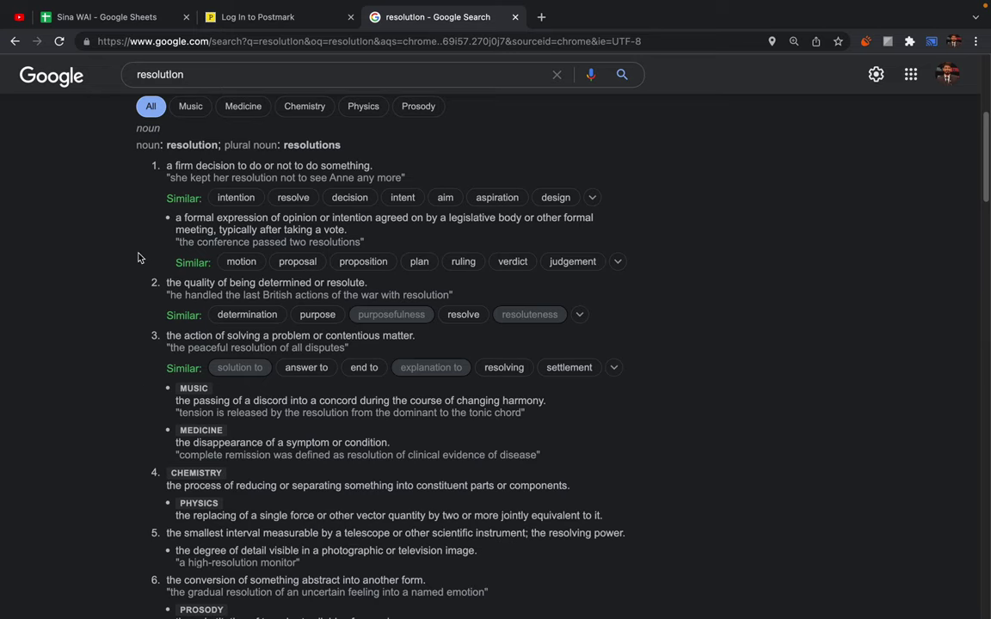
scroll(137, 258, up, 1)
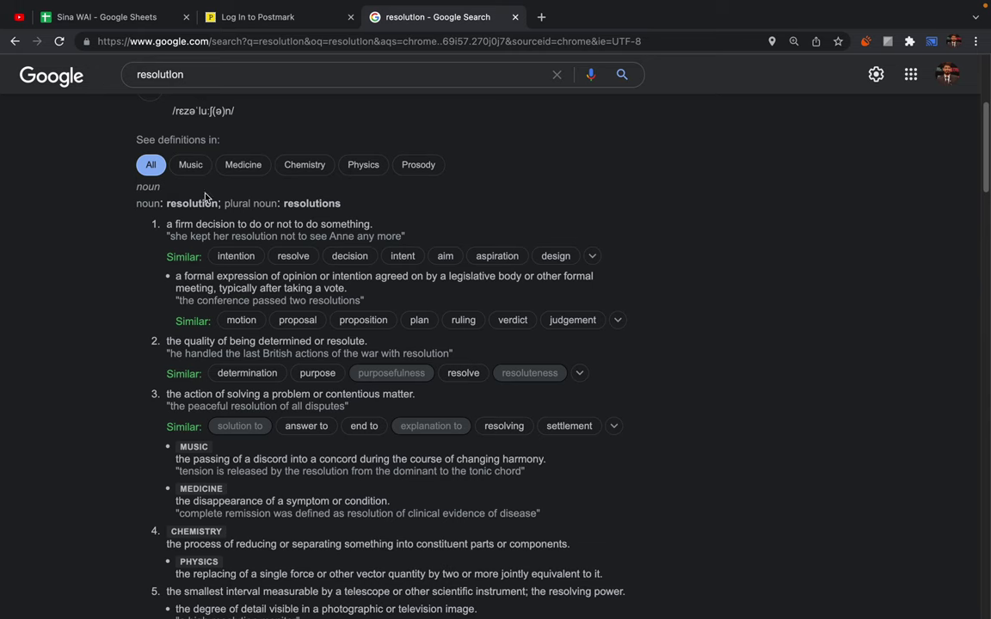
scroll(271, 215, up, 1)
scroll(271, 215, up, 1)
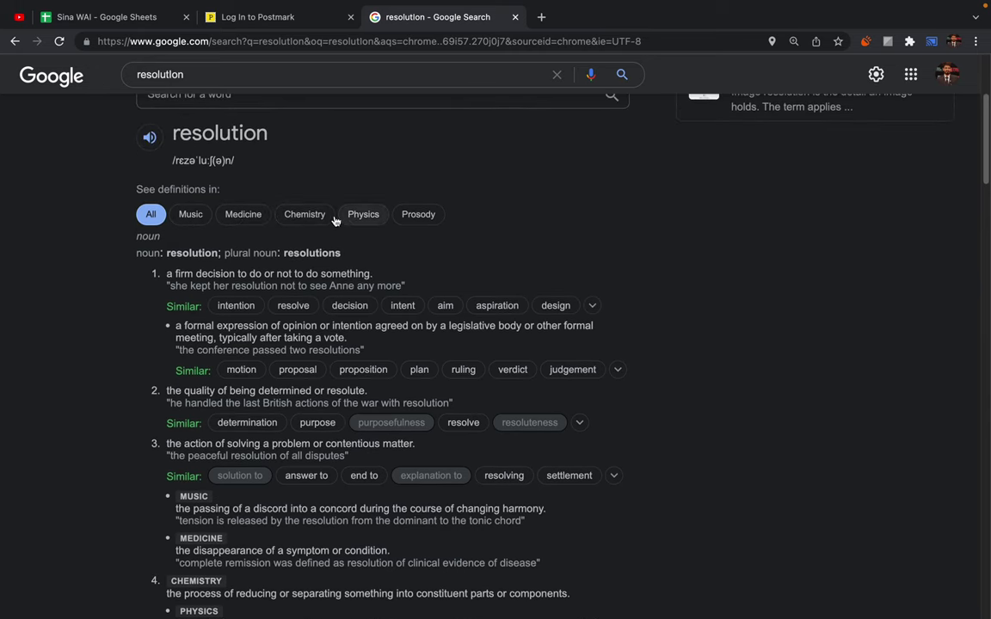
scroll(229, 122, up, 1)
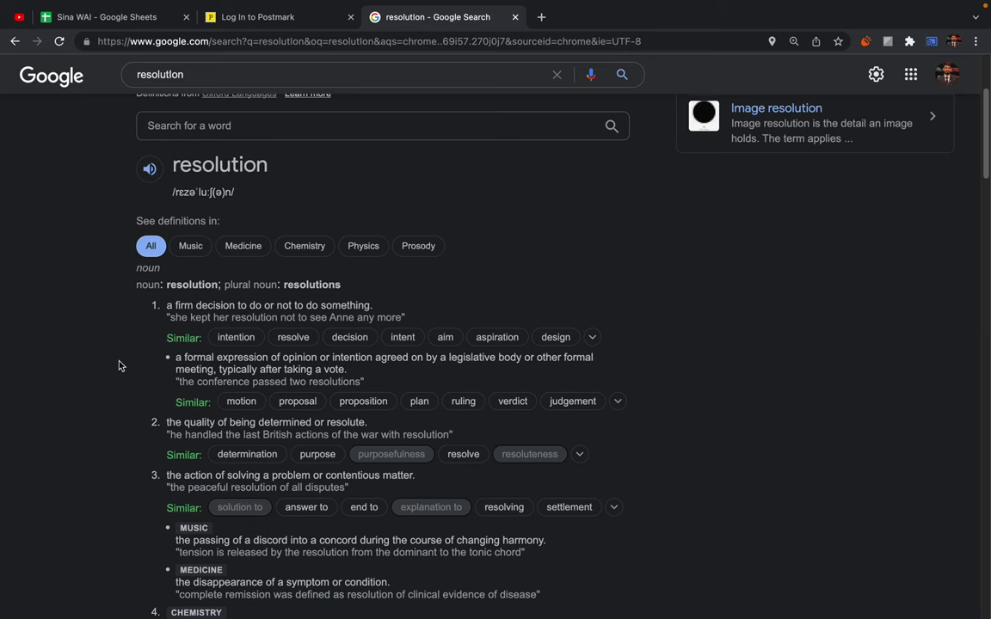
scroll(121, 365, down, 2)
scroll(121, 366, up, 3)
Refine the web search to "screen resolution definition".
click(136, 75)
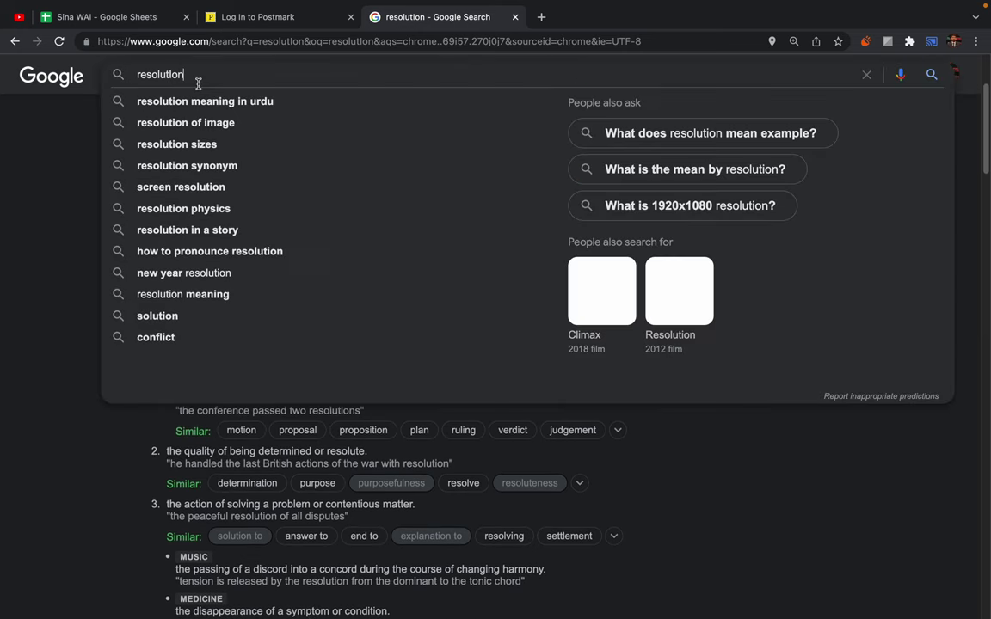
text(screen)
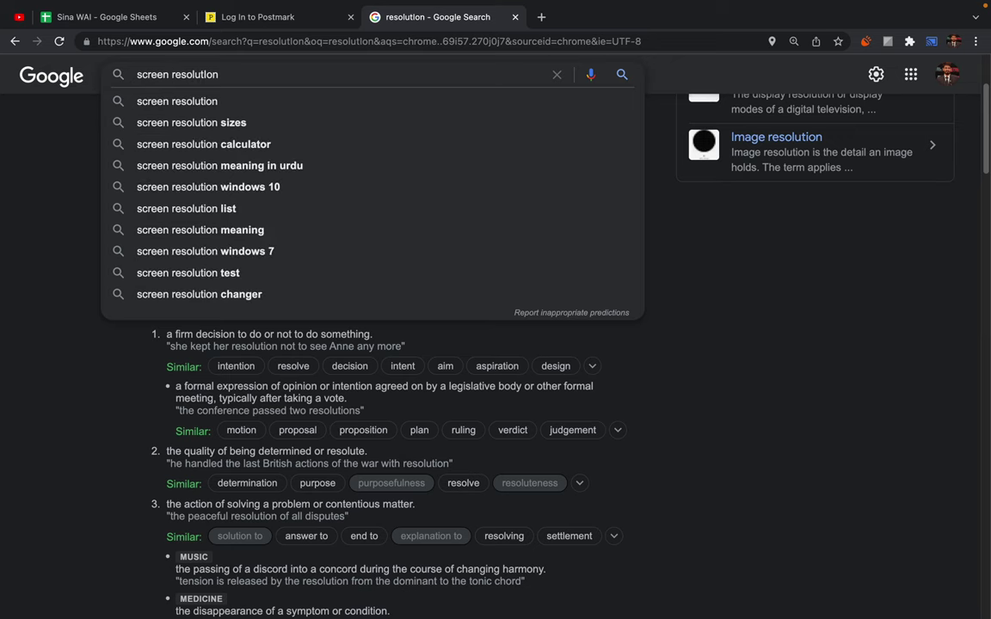
key(End)
text(definition)
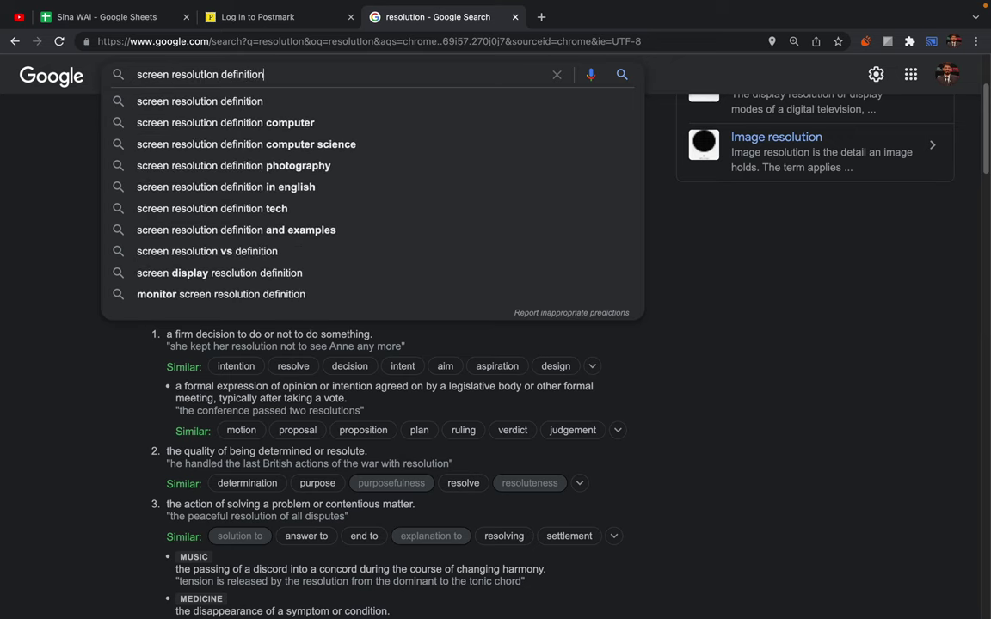
key(Return)
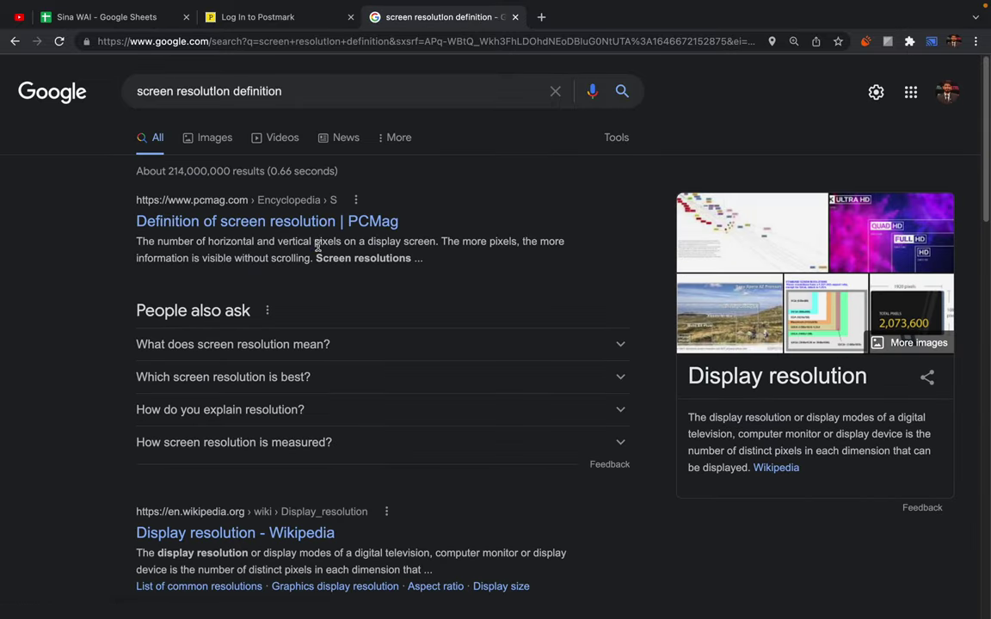
Replace the search results with a blank tab and return to the document's image rules, clearing the highlighted word.
key(ctrl+w)
click(376, 16)
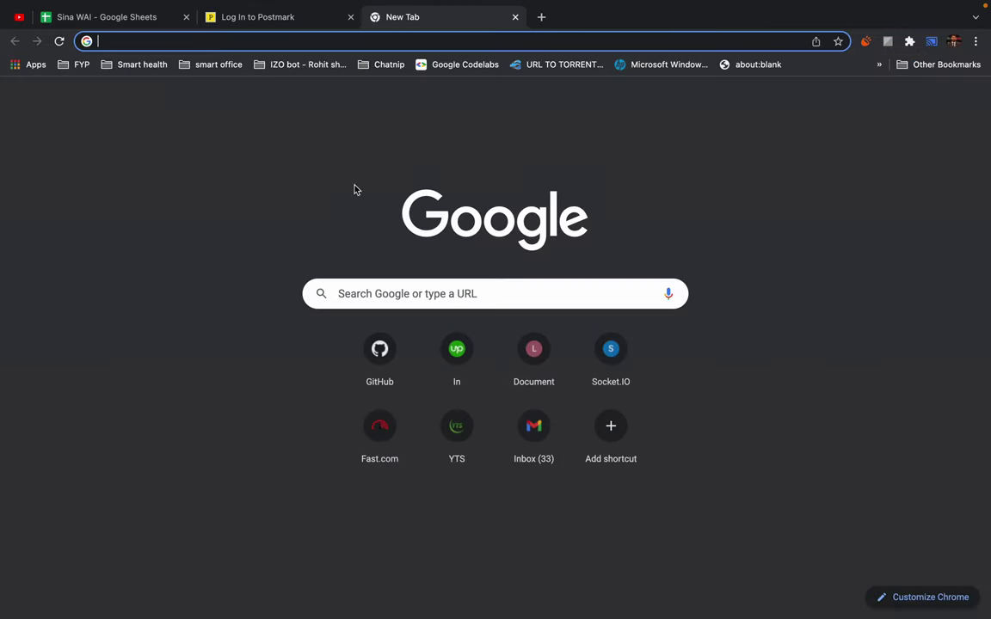
key(ctrl+Left)
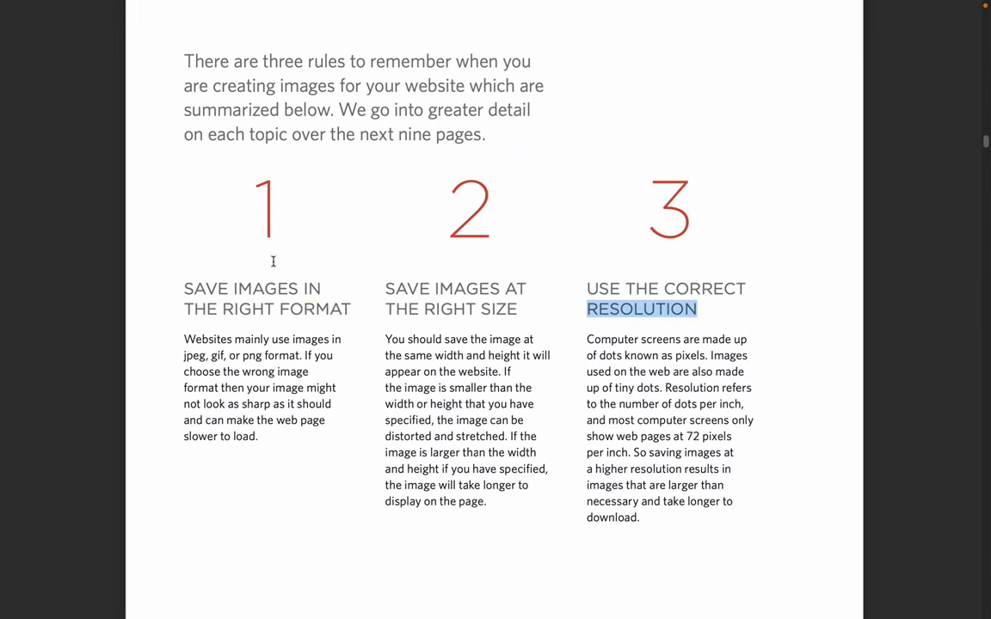
click(248, 305)
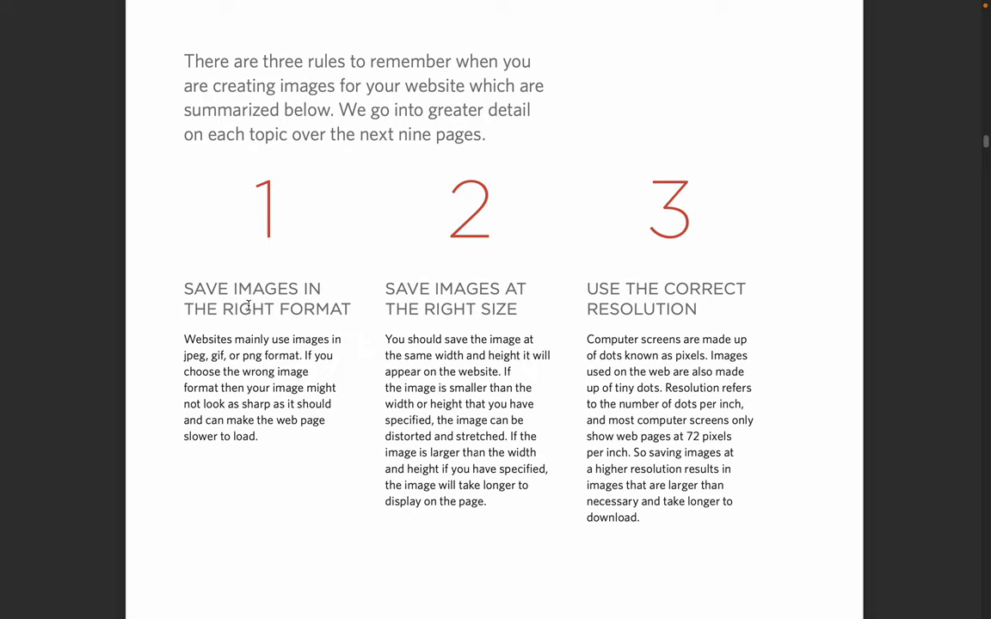
Switch back to Chrome and search the web for "iphone specs gsm arena".
key(ctrl+Right)
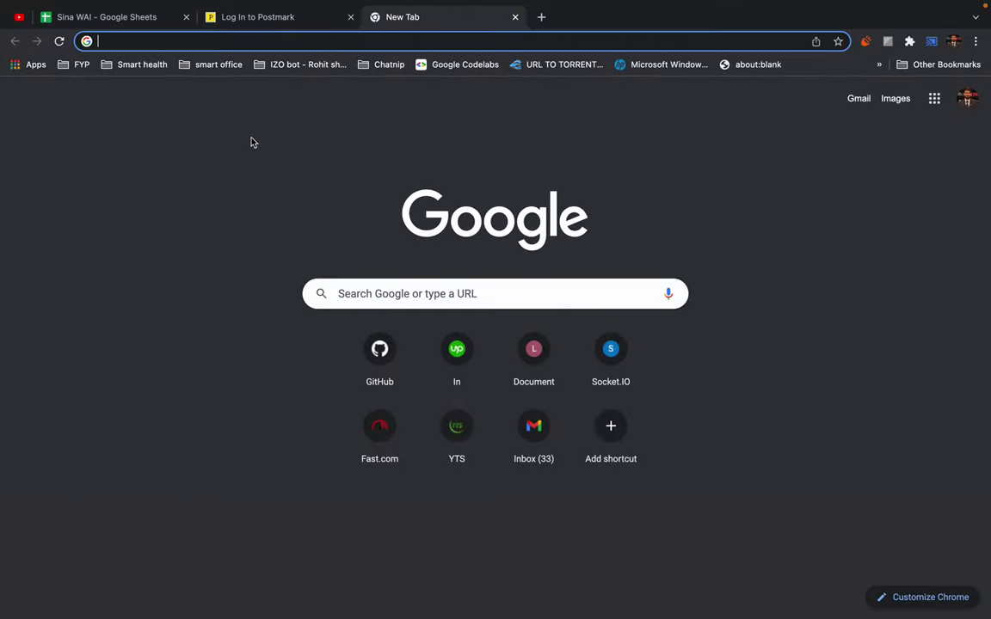
click(254, 41)
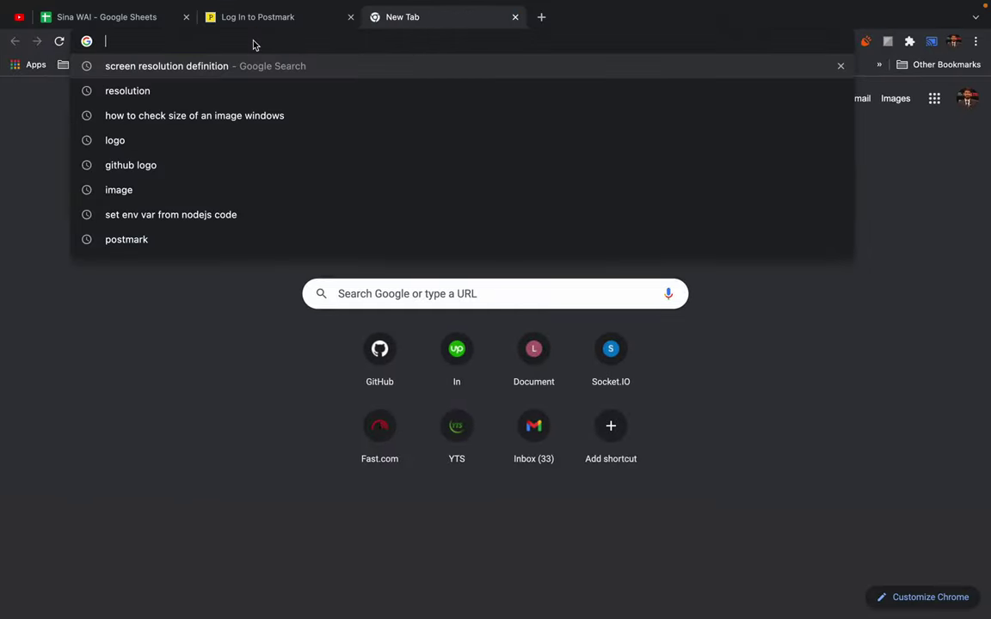
text(iphone specs )
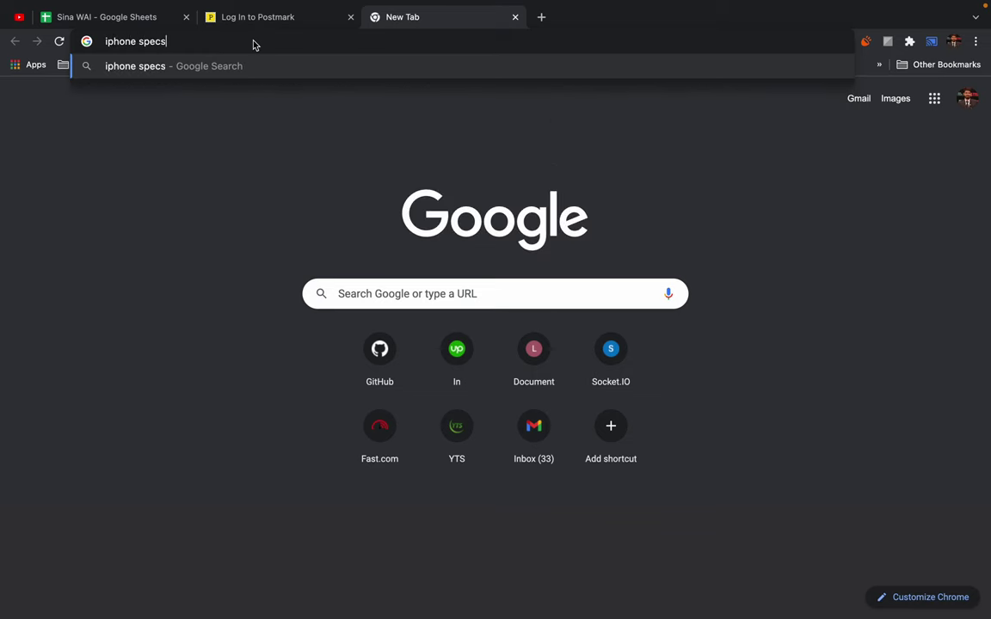
text(gsm arena)
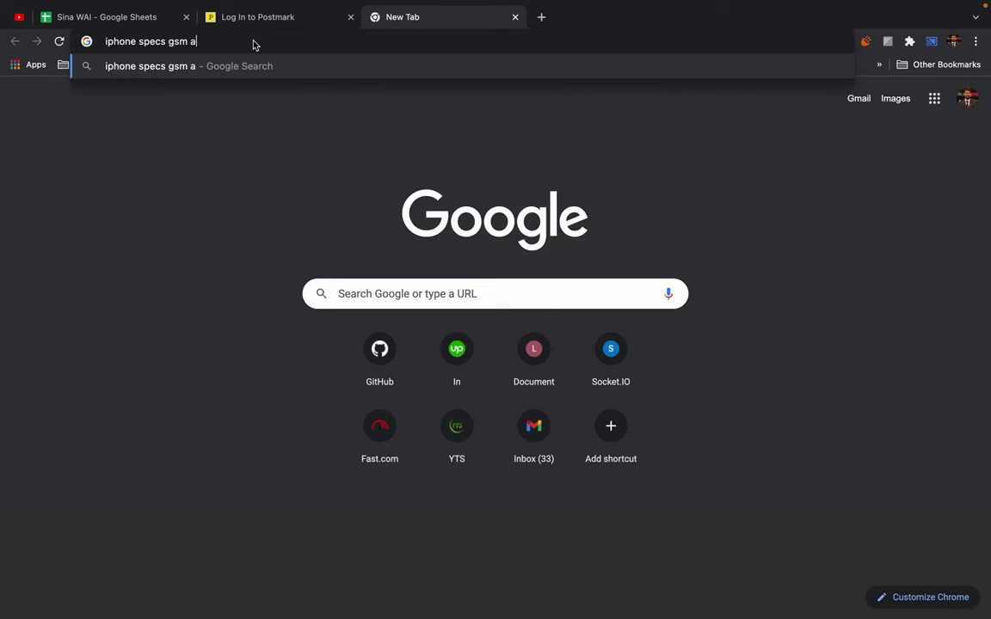
key(Return)
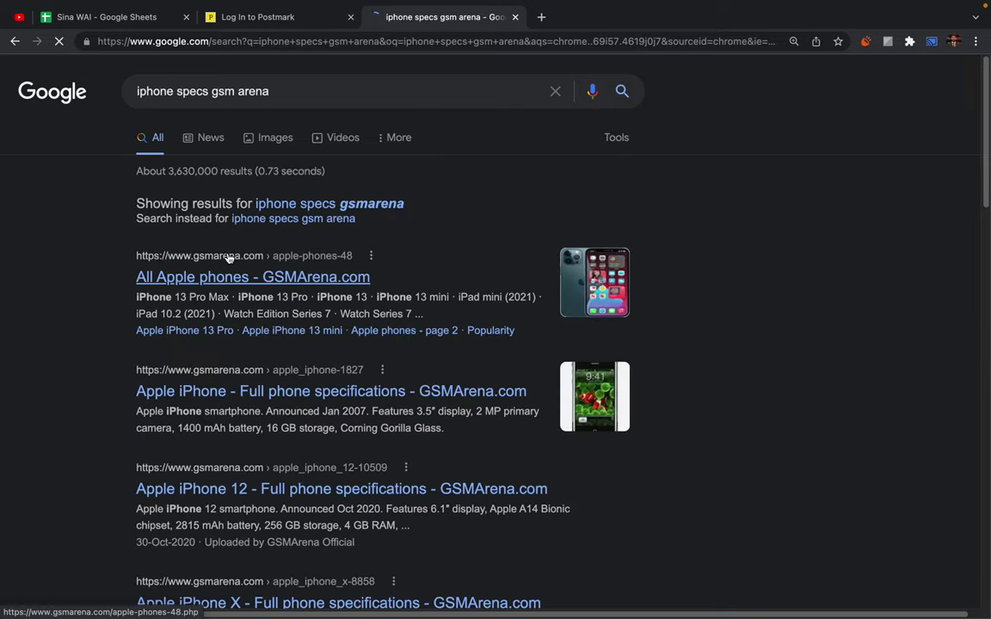
Open GSMArena's list of all Apple phones and go to the iPhone 13 Pro Max specifications.
click(189, 280)
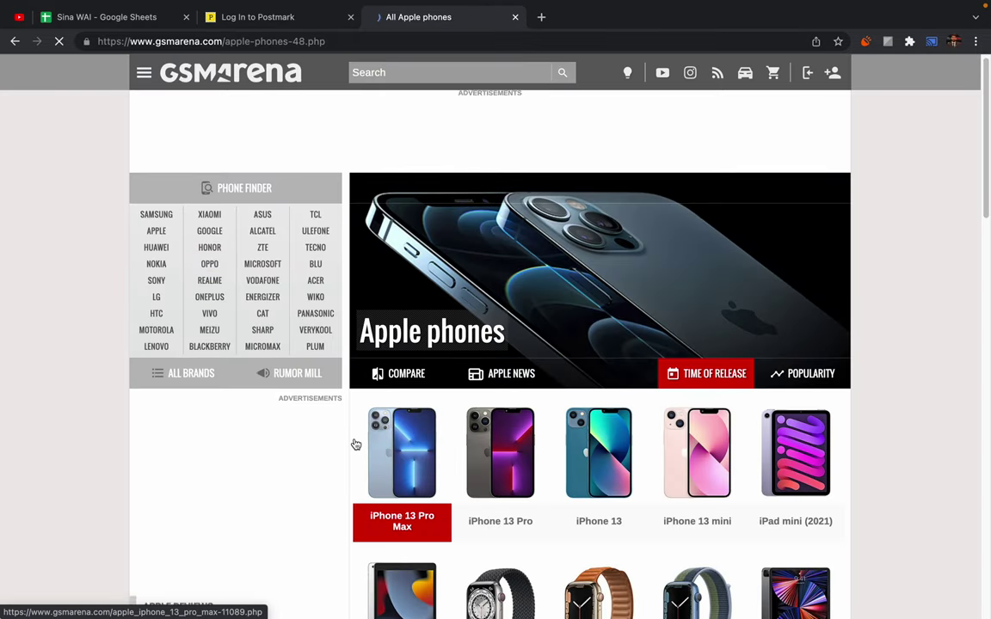
scroll(356, 442, down, 2)
click(355, 442)
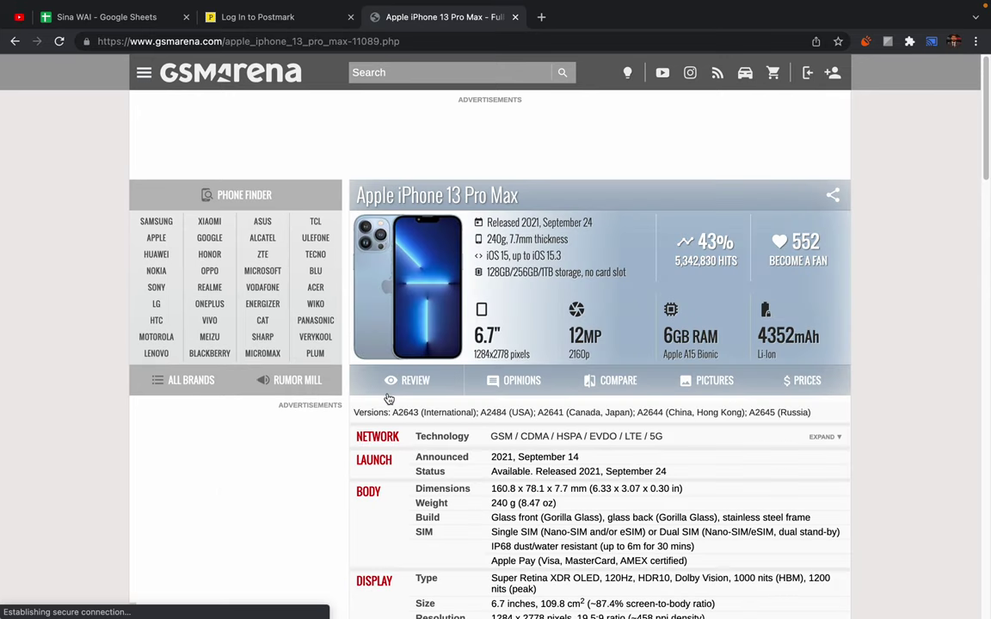
Enlarge the specifications page to 175% and bring the phone's display details fully into view.
scroll(548, 433, down, 2)
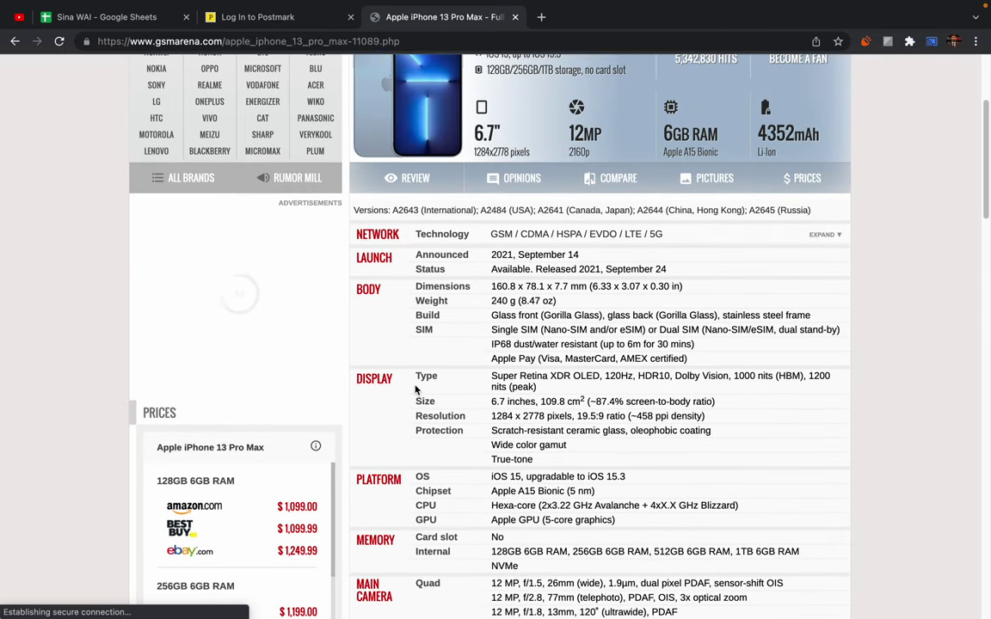
scroll(430, 346, down, 3)
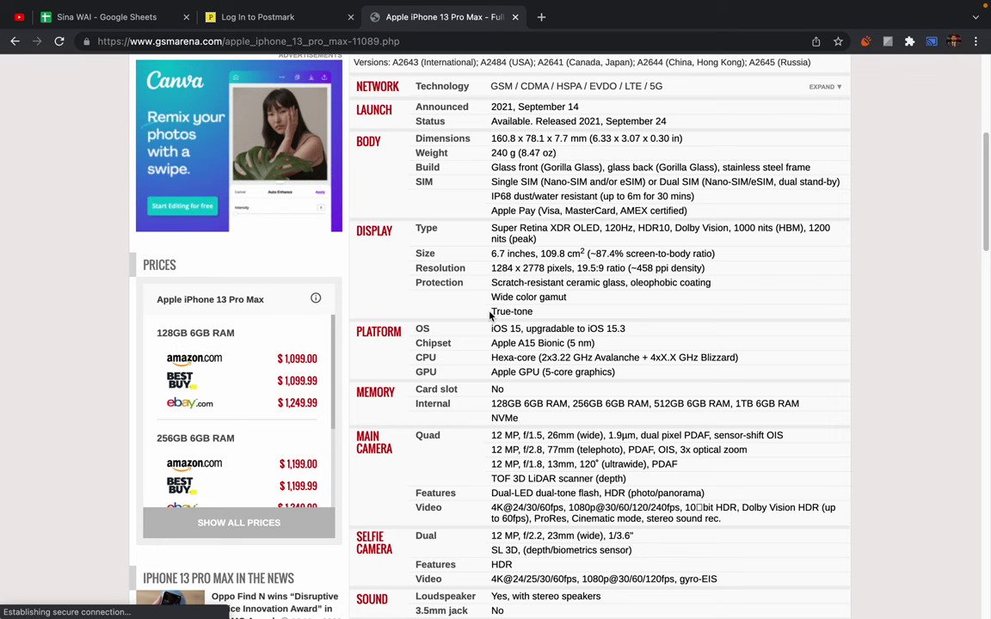
key(super+equal)
key(super+equal)
key(super+equal)
key(super+equal)
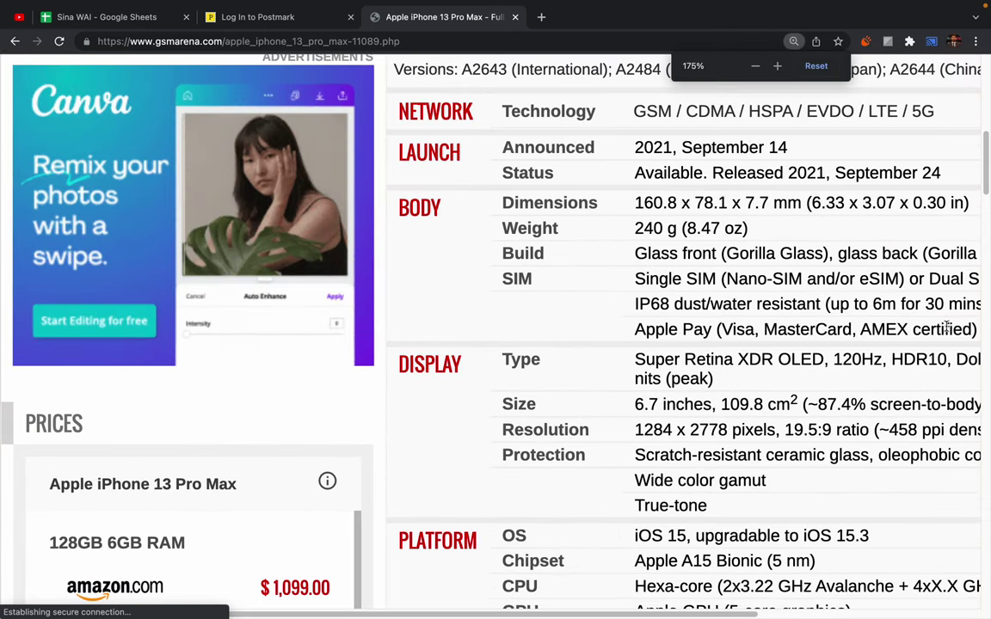
scroll(860, 404, right, 5)
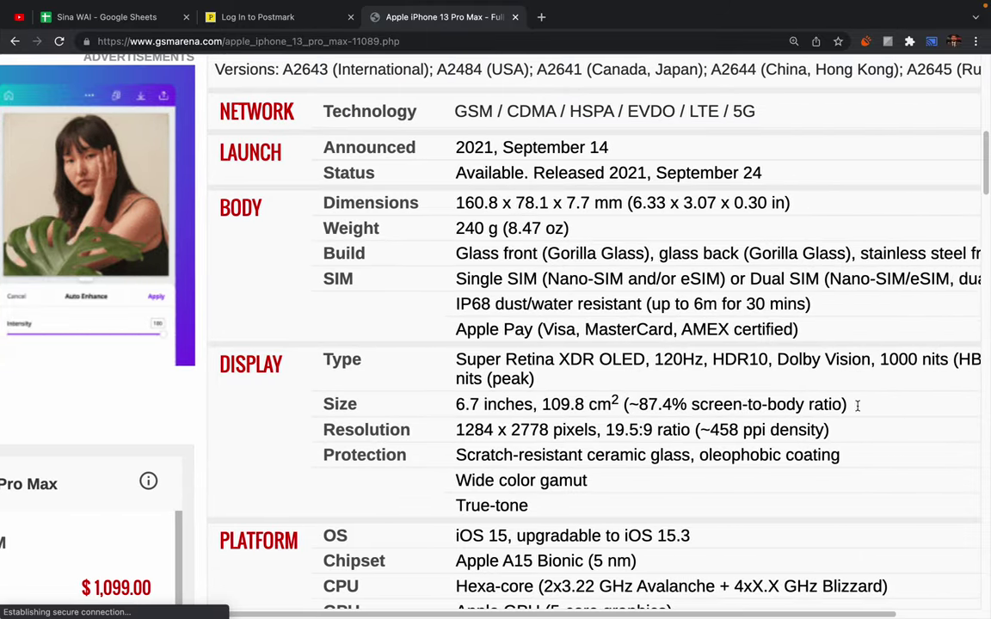
Highlight the display's pixel density and its pixel dimensions in the Resolution row to examine them.
double_click(467, 430)
triple_click(467, 429)
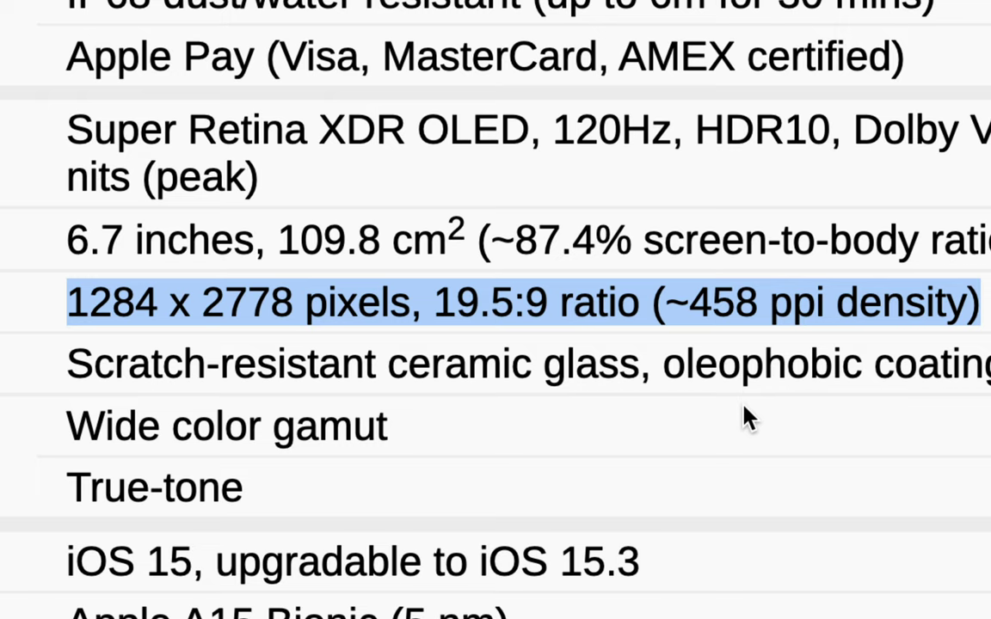
double_click(714, 301)
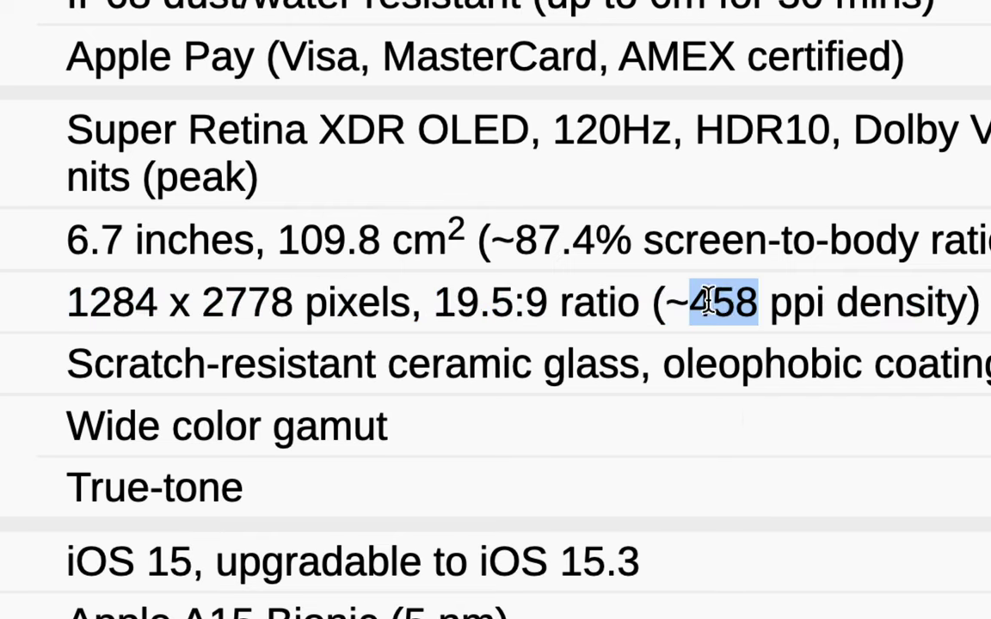
click(182, 302)
triple_click(181, 301)
click(233, 301)
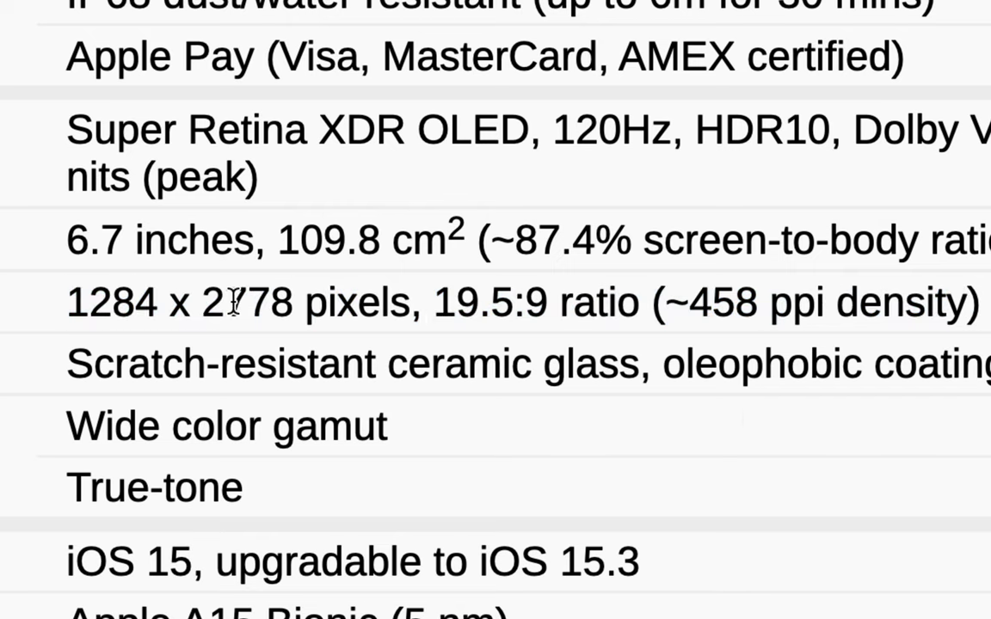
double_click(733, 302)
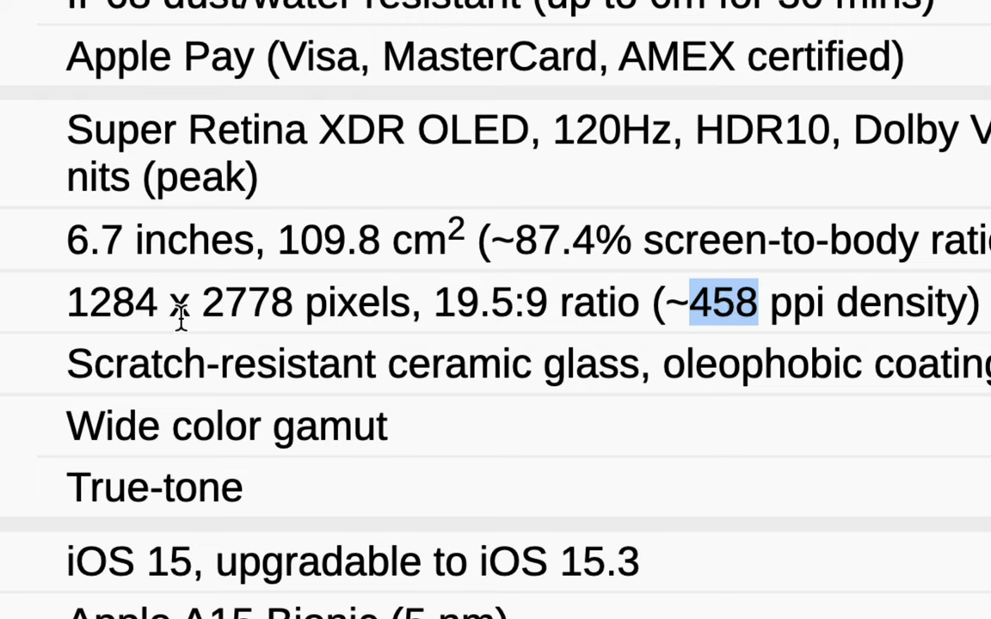
drag(68, 303, 424, 308)
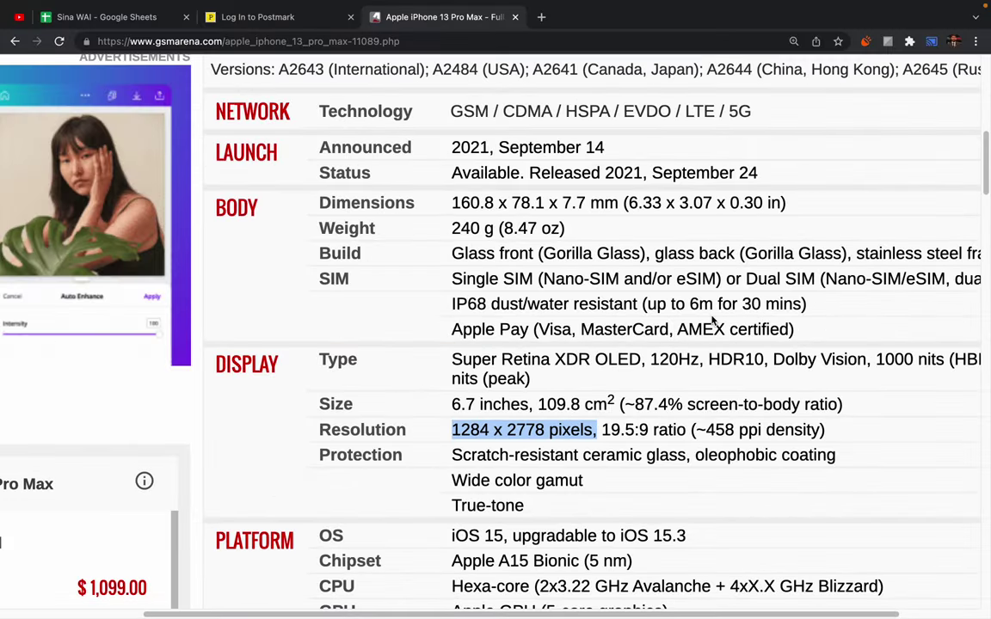
Close the phone specifications page and return to the document's rule about using the correct resolution.
key(super+w)
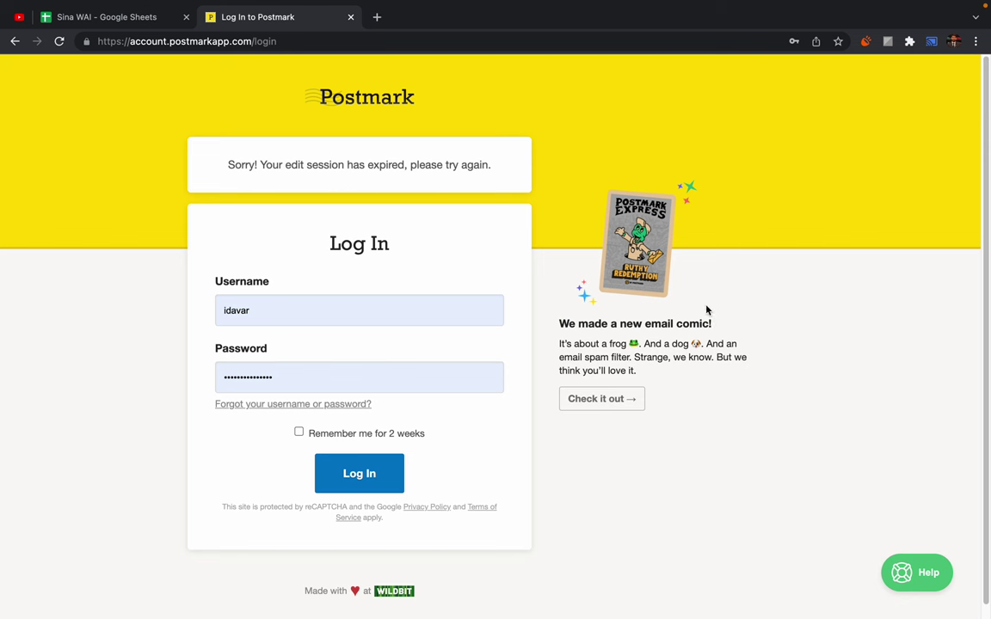
click(377, 17)
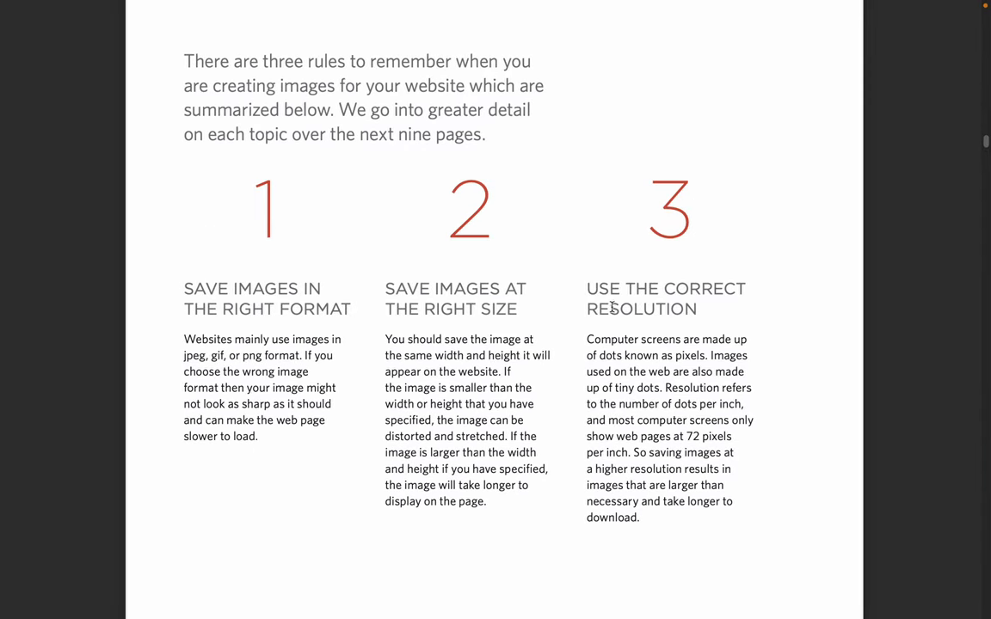
drag(585, 287, 672, 388)
Launch the Calculator app and bring it into view on the desktop.
key(super+space)
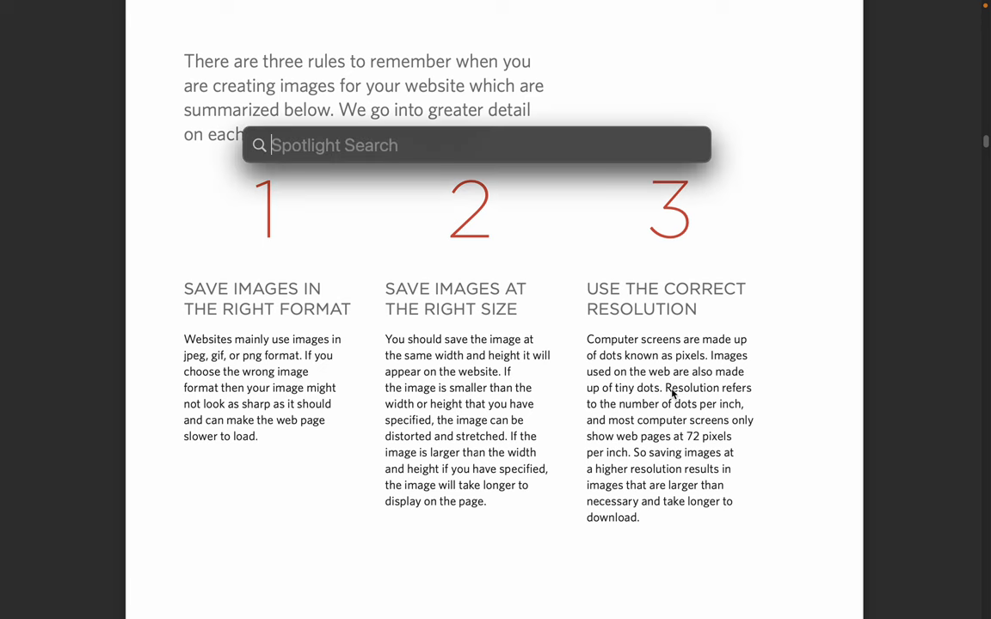
text(cal)
key(Escape)
key(ctrl+Left)
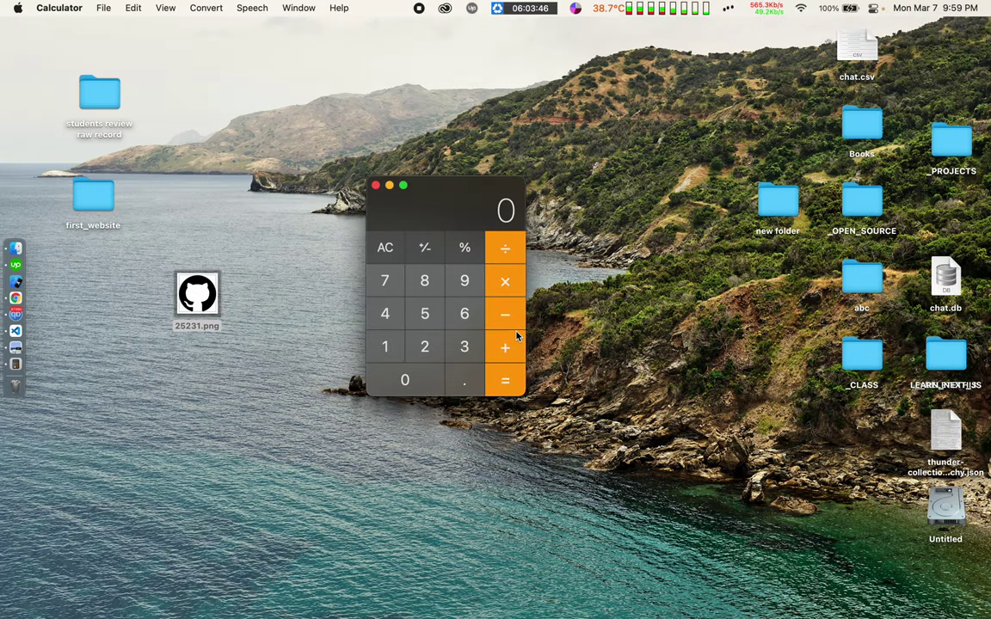
Divide 1280 by 17 in the calculator, then close the calculator.
drag(447, 187, 426, 150)
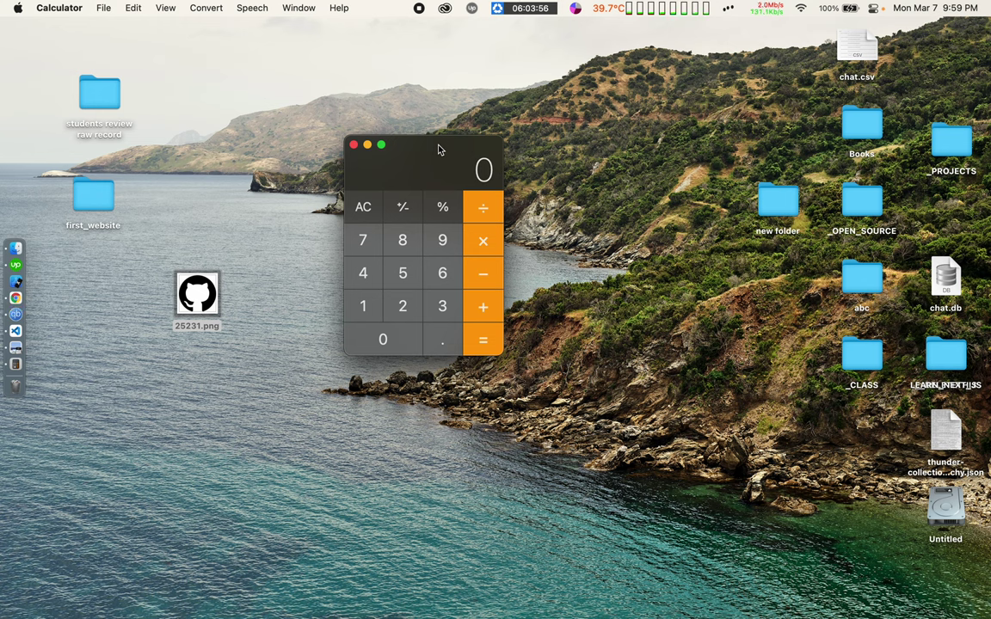
text(1280)
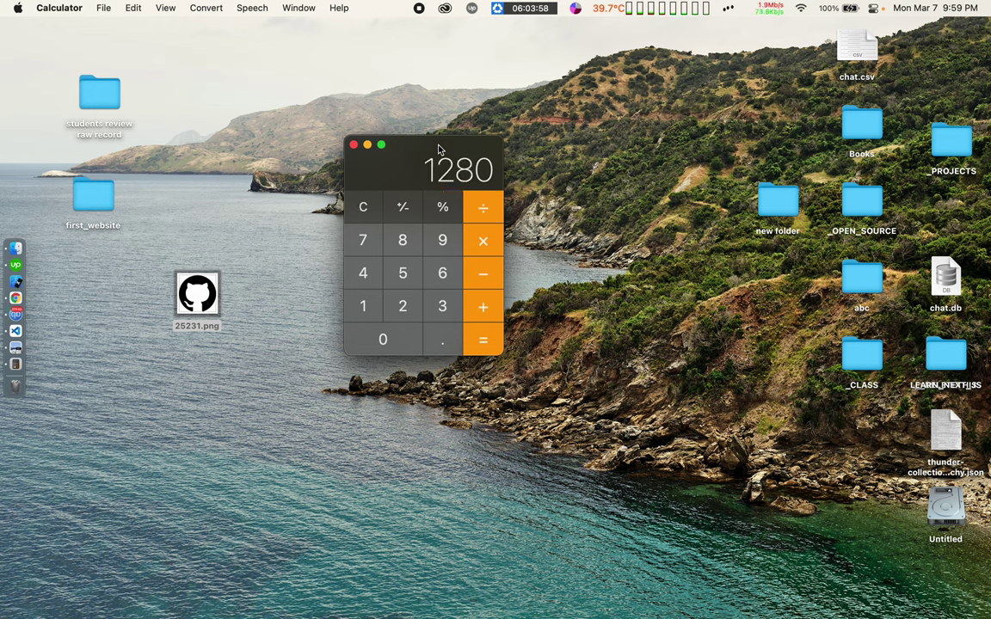
click(484, 212)
click(363, 306)
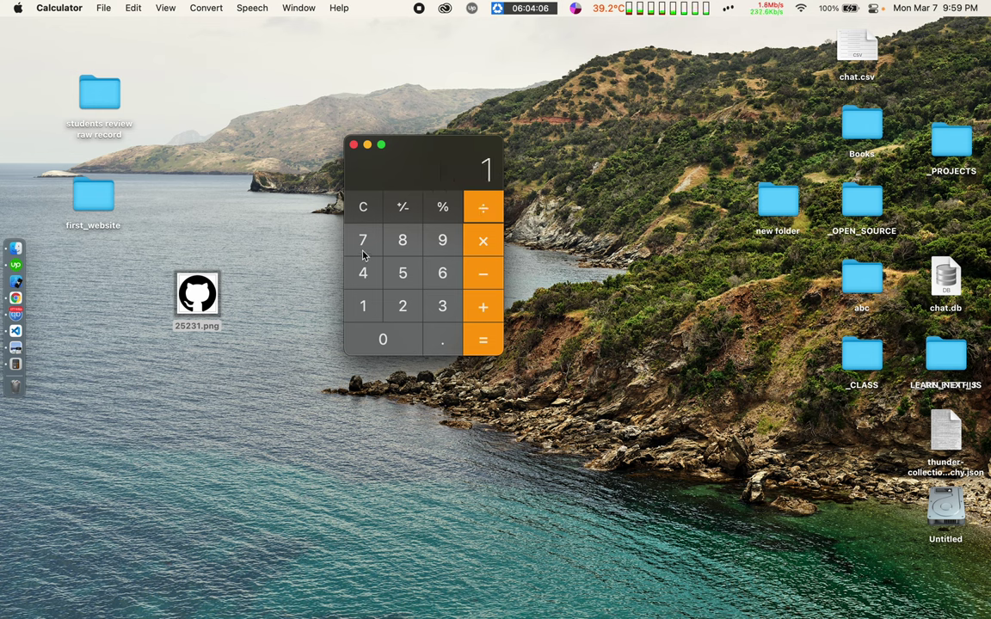
click(363, 240)
click(493, 344)
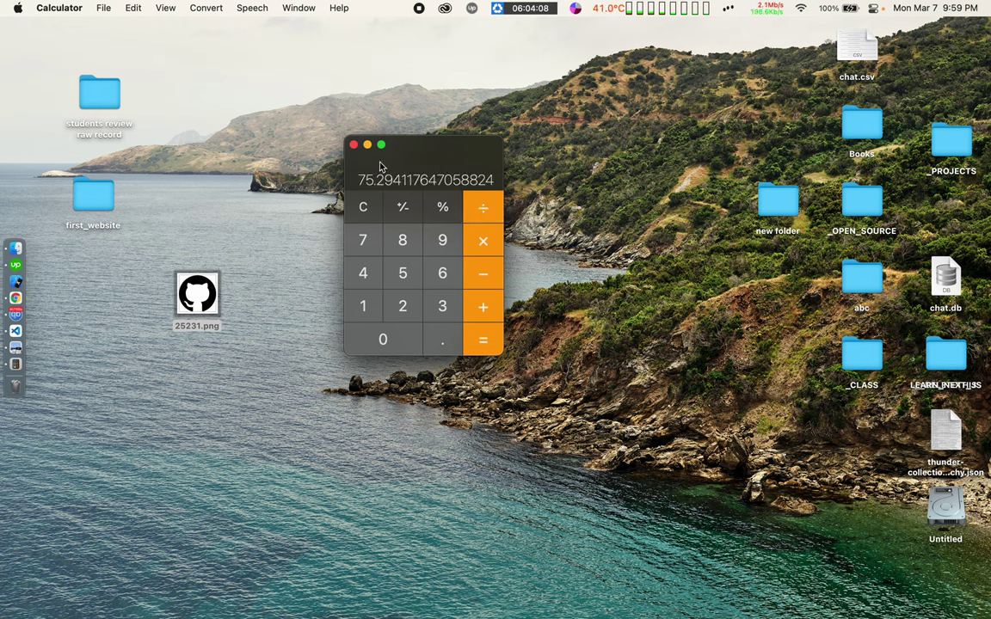
drag(361, 176, 416, 186)
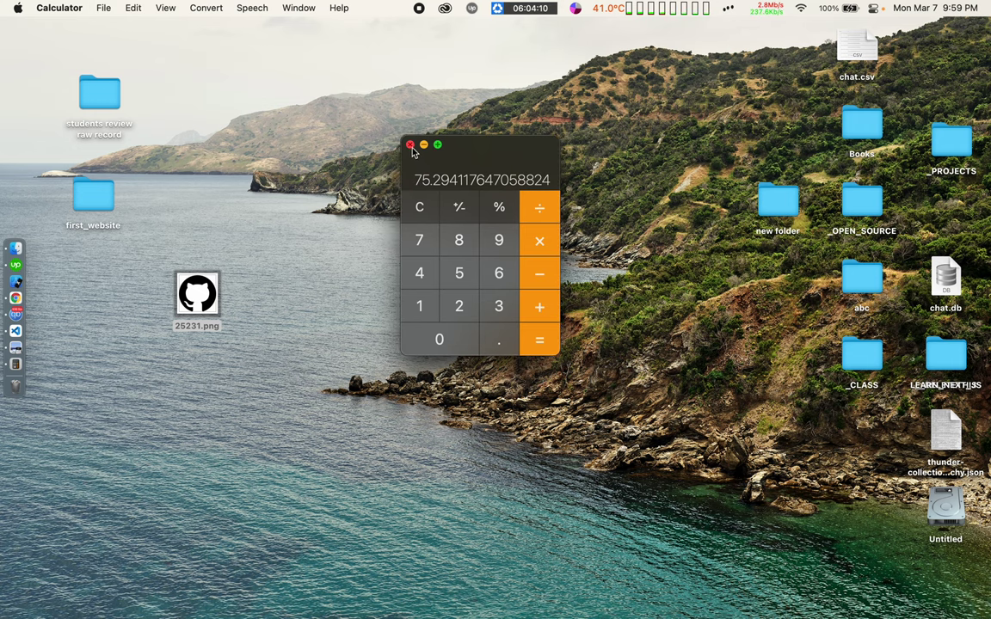
click(410, 144)
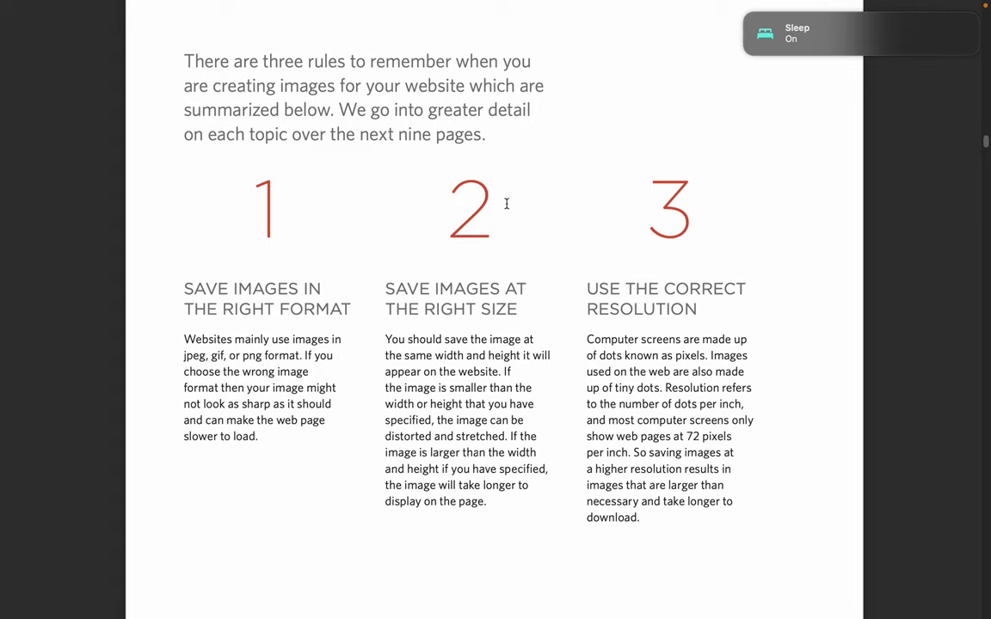
Highlight the third rule's heading, "Use the Correct Resolution", in the document to examine it.
drag(588, 287, 686, 306)
click(680, 308)
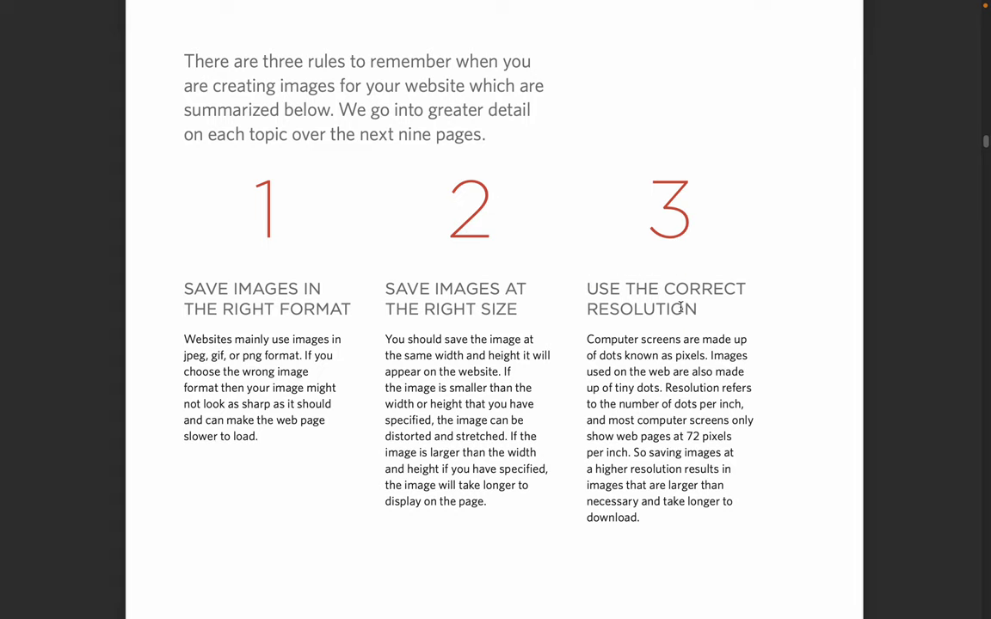
drag(586, 287, 698, 309)
click(701, 312)
Go to the document's "Tools to Edit & Save Images" page and highlight its heading.
scroll(394, 362, down, 4)
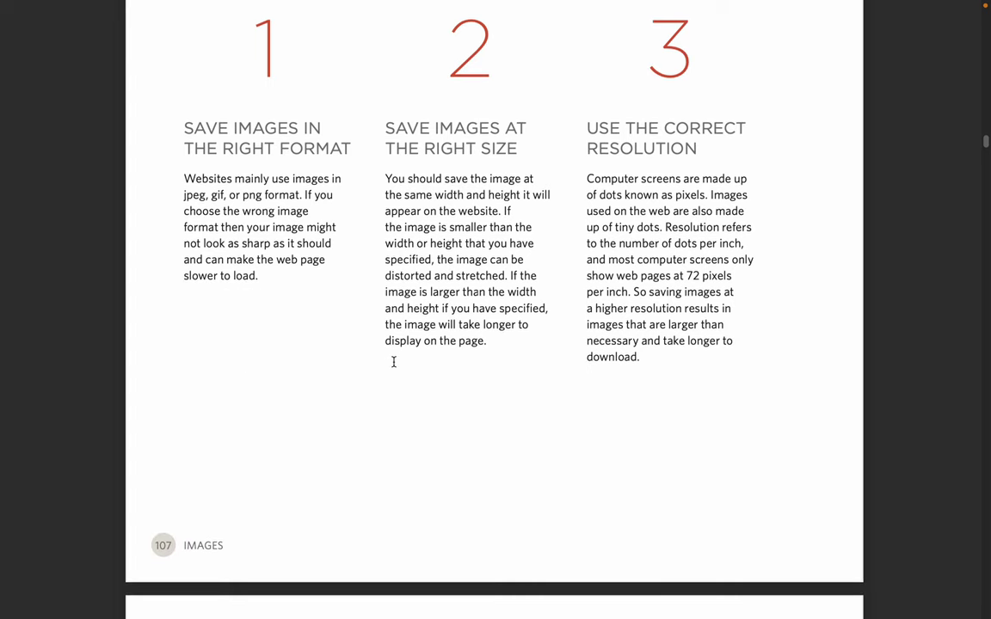
scroll(394, 363, down, 14)
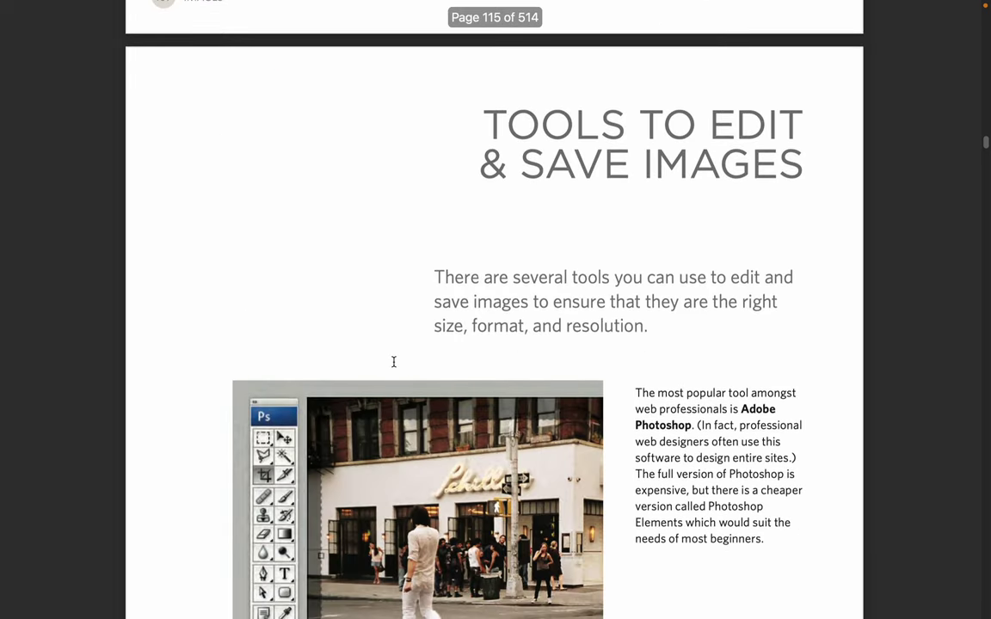
scroll(394, 361, up, 2)
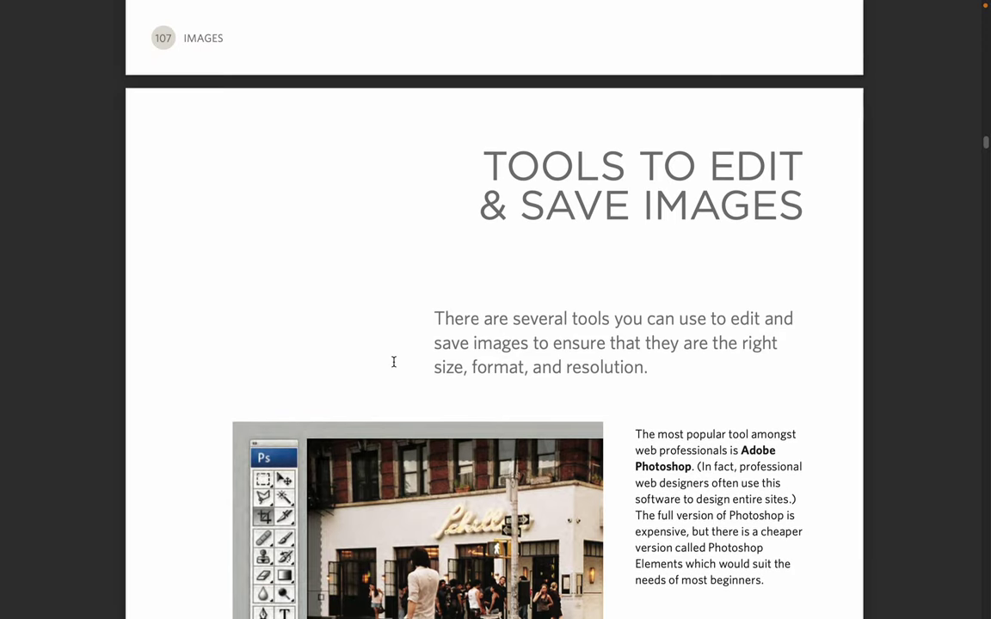
scroll(394, 361, down, 1)
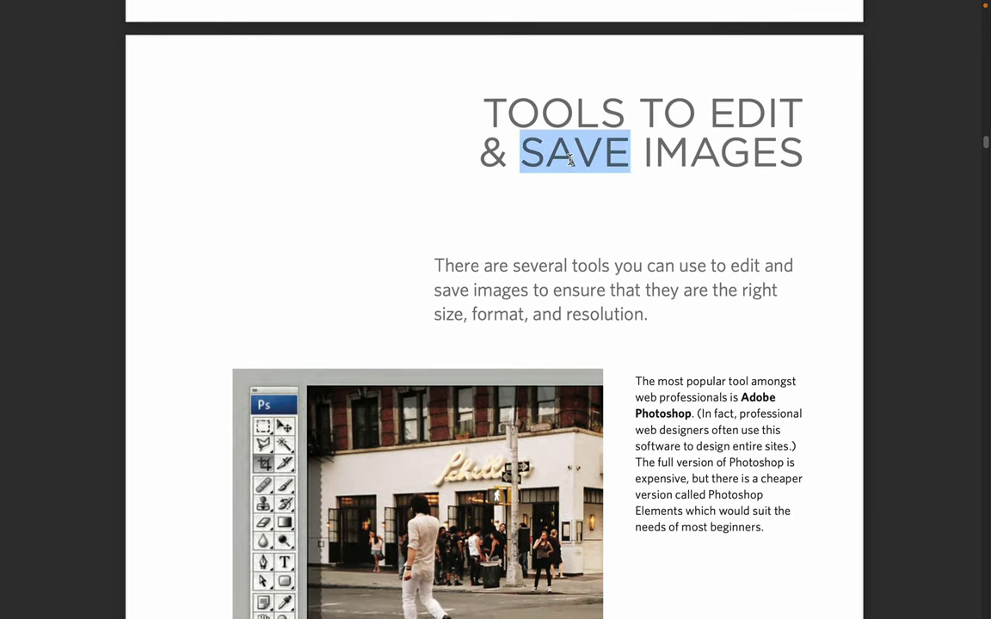
triple_click(517, 144)
click(538, 138)
Examine the image editing page's Photoshop description and its lists of other software and online editors.
scroll(440, 385, down, 5)
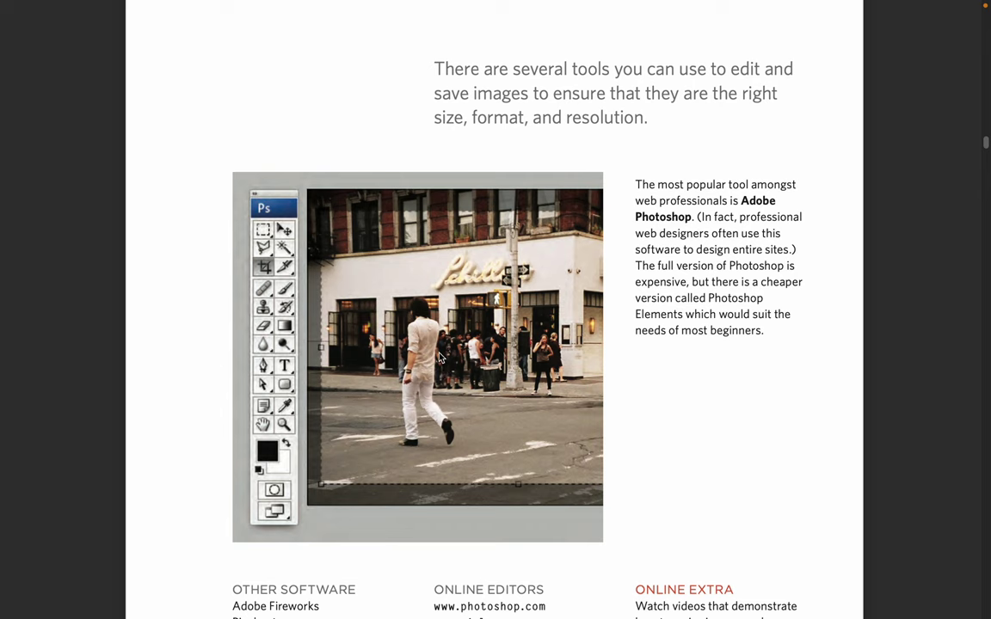
scroll(395, 318, down, 3)
scroll(422, 344, up, 1)
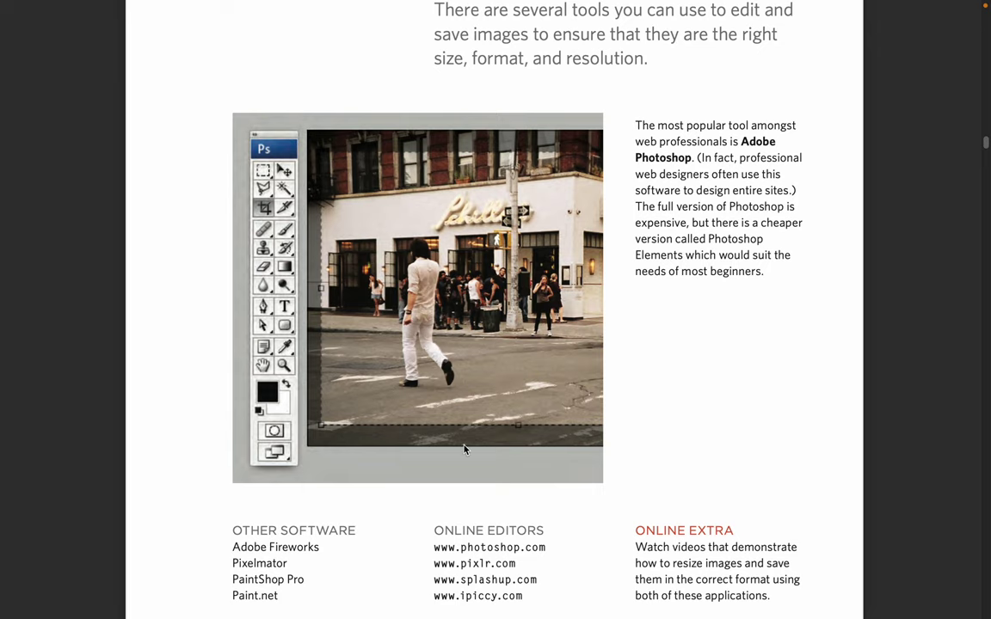
scroll(465, 452, down, 3)
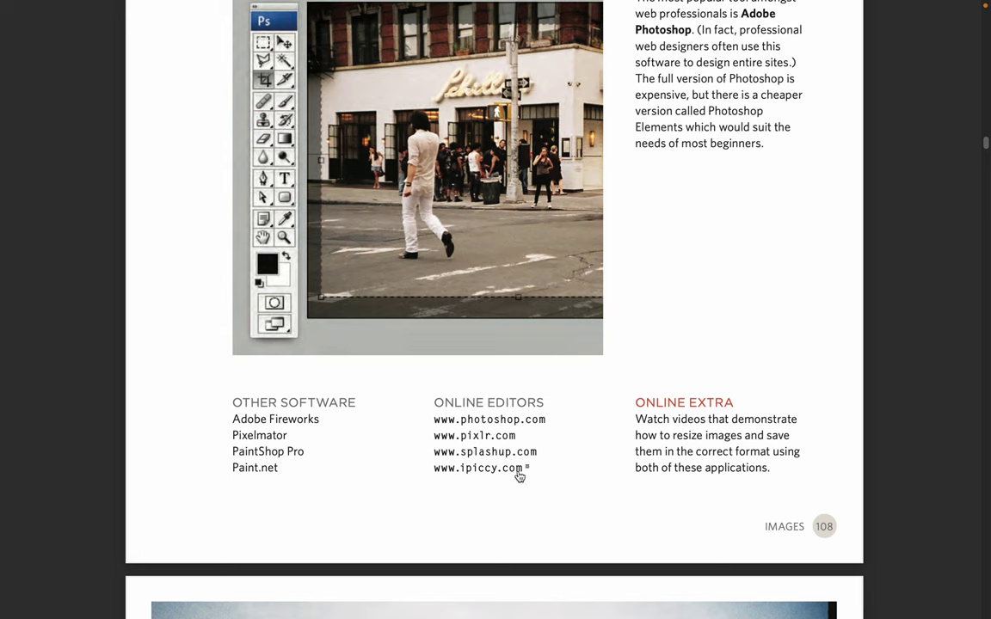
scroll(478, 479, down, 1)
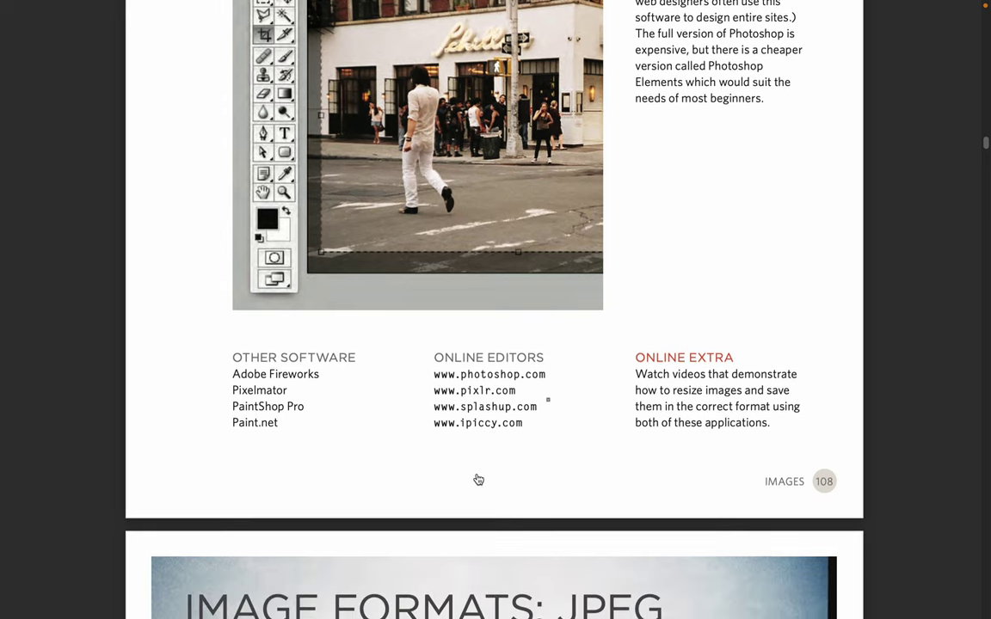
scroll(478, 479, down, 3)
scroll(400, 476, up, 2)
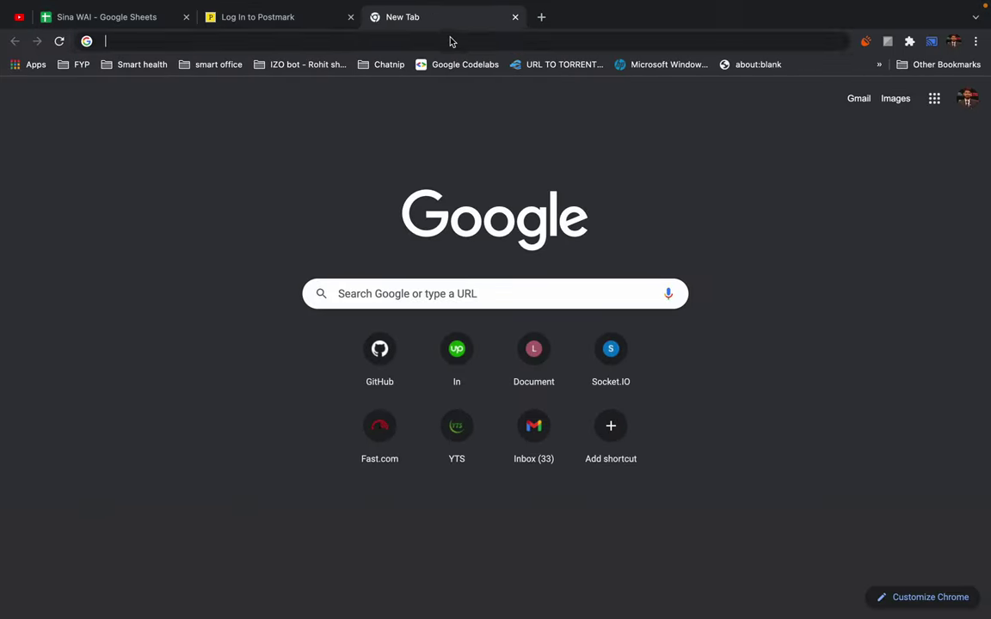
Search the web for "photopia", accept the corrected spelling "photopea" and open the Photopea online photo editor.
click(451, 42)
text(photo)
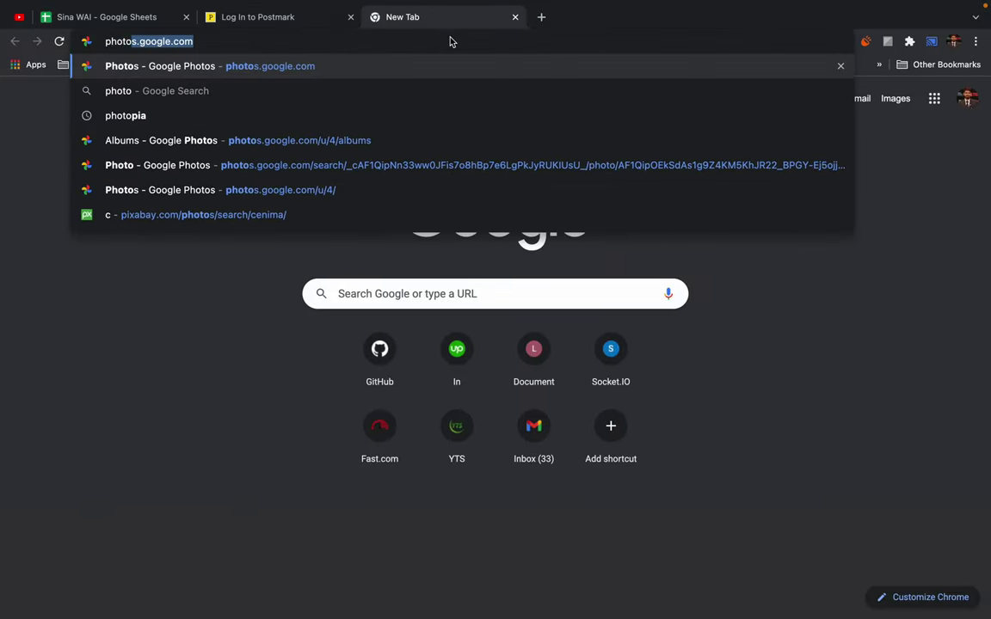
text(pia)
key(Return)
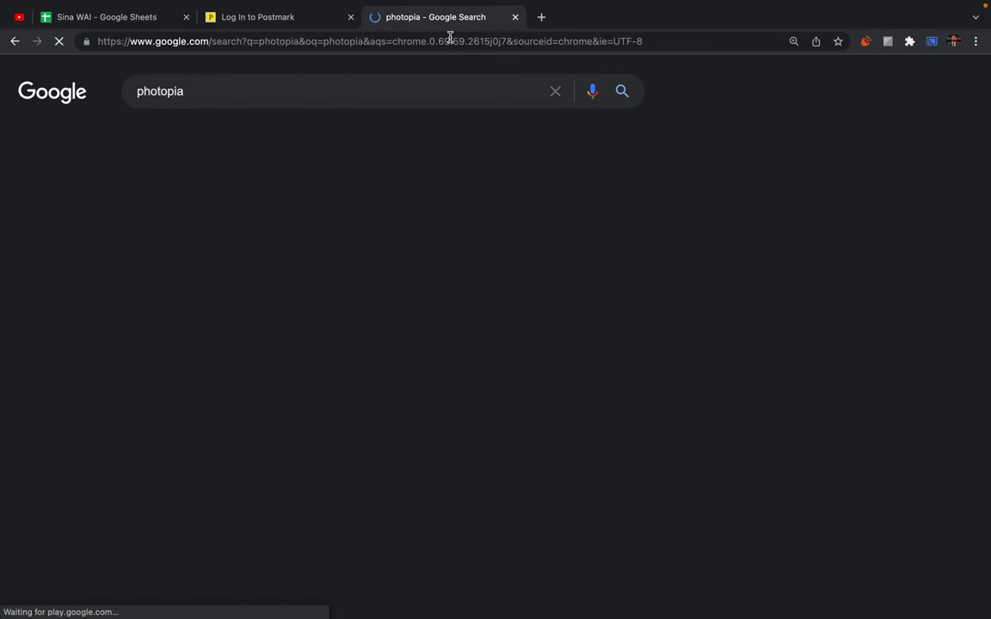
click(248, 200)
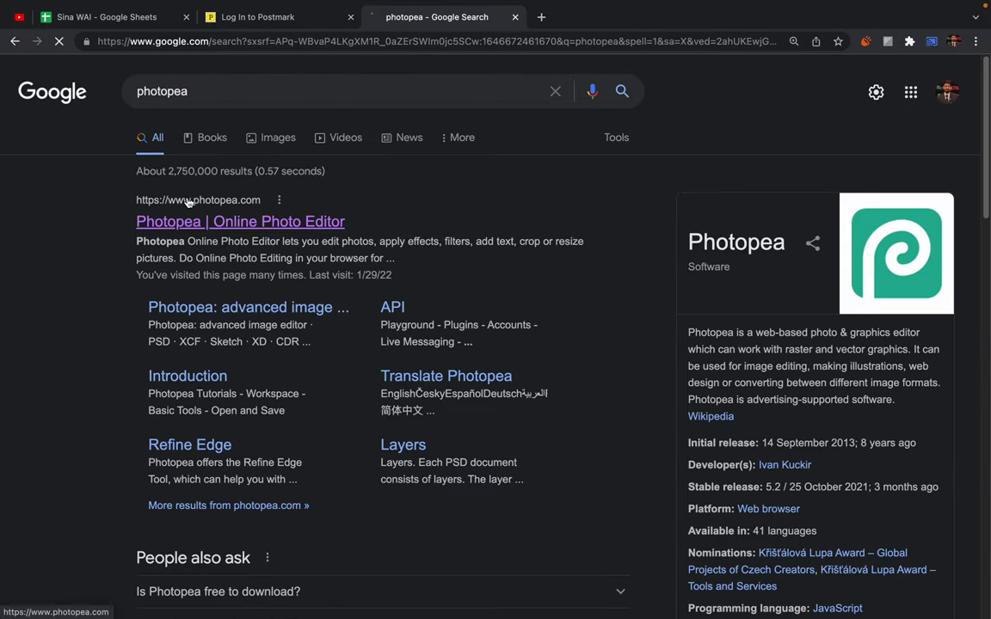
click(181, 223)
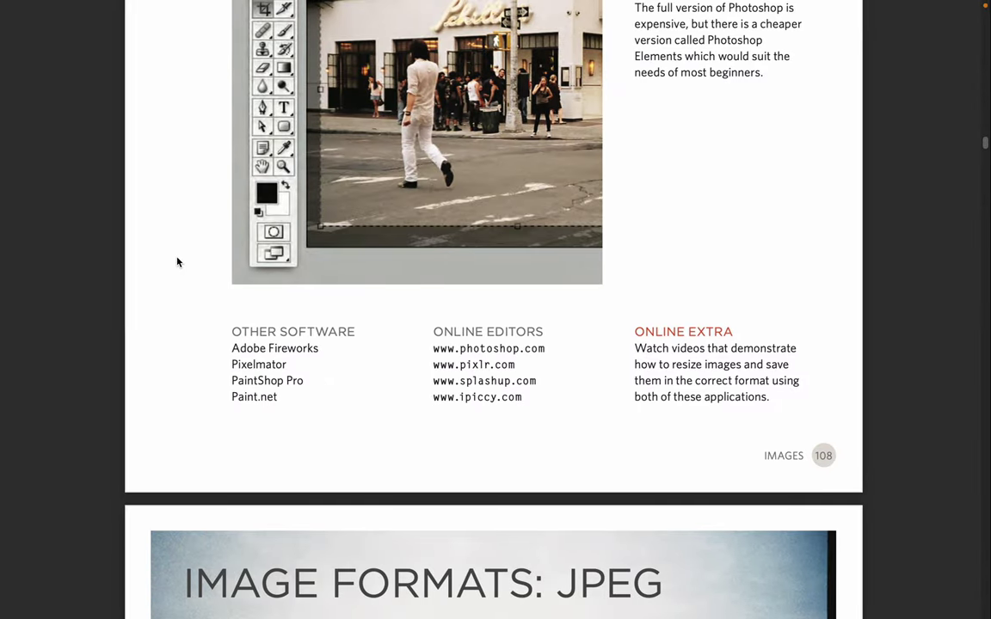
Open 25231.png from the desktop in Photopea and enlarge the logo on the canvas.
key(ctrl+Left)
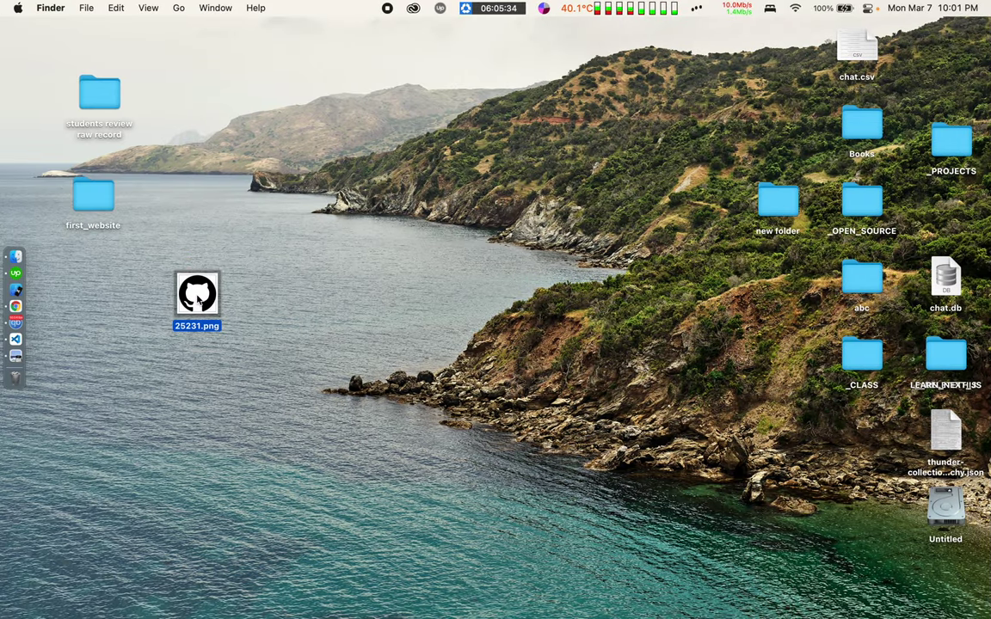
drag(197, 299, 440, 312)
key(ctrl+Right)
key(ctrl+Right)
key(ctrl+Right)
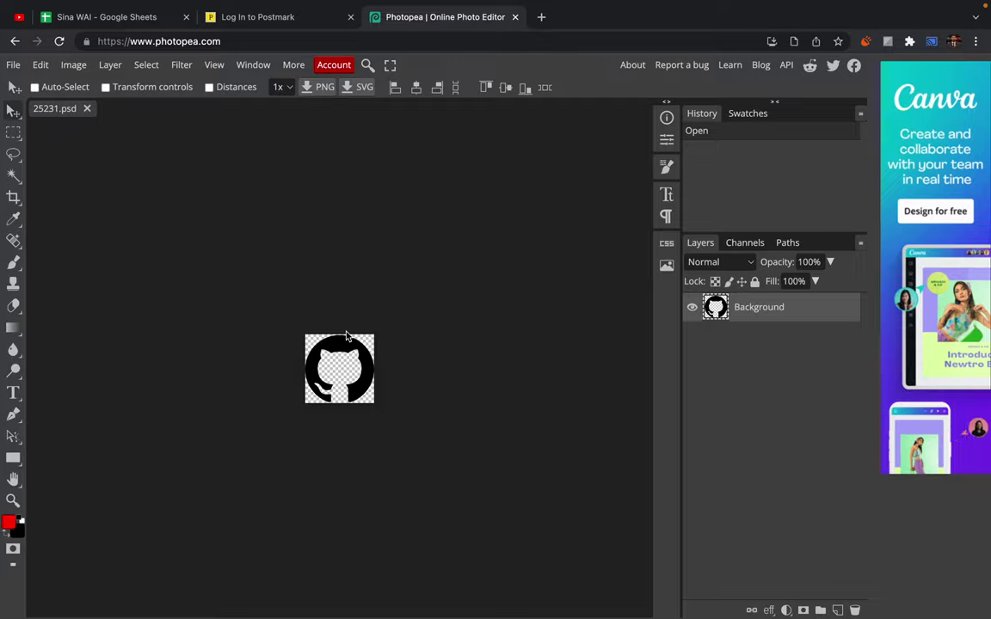
scroll(347, 336, up, 5)
scroll(346, 336, down, 4)
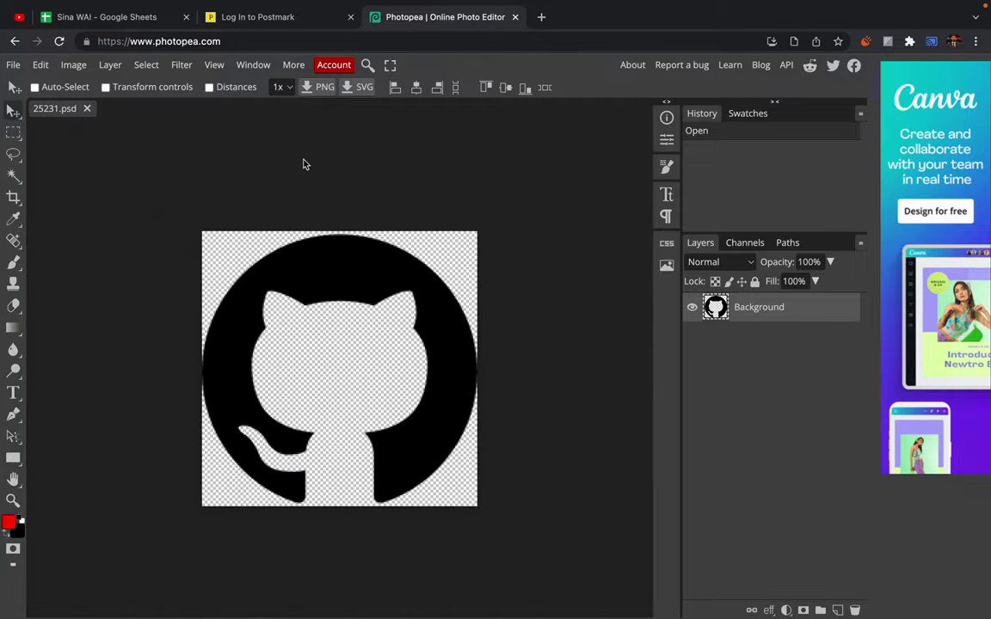
Try to crop the logo inward from its upper-left corner with the Crop tool.
click(13, 199)
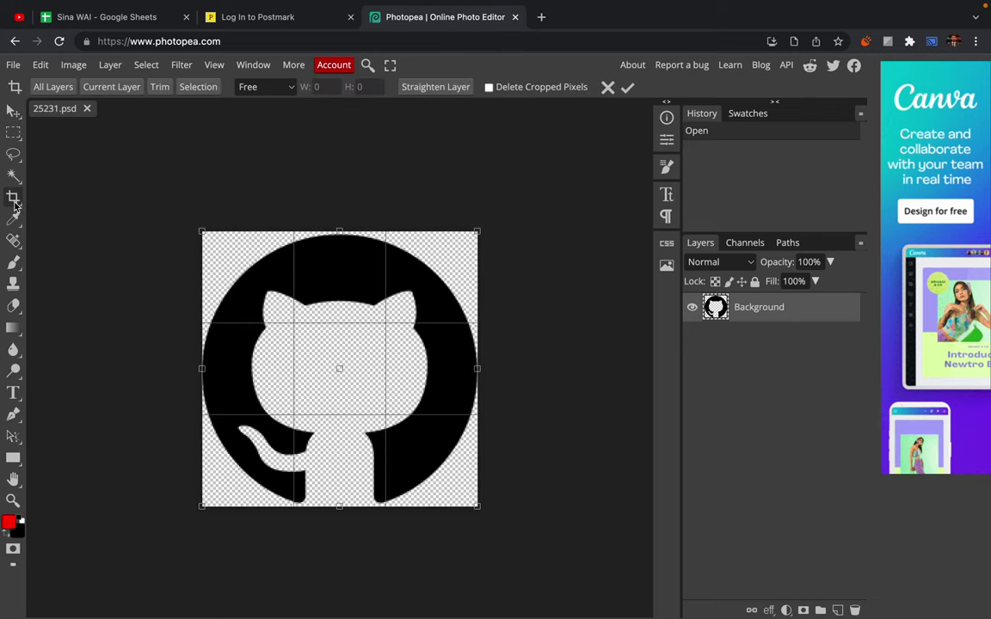
drag(200, 231, 237, 277)
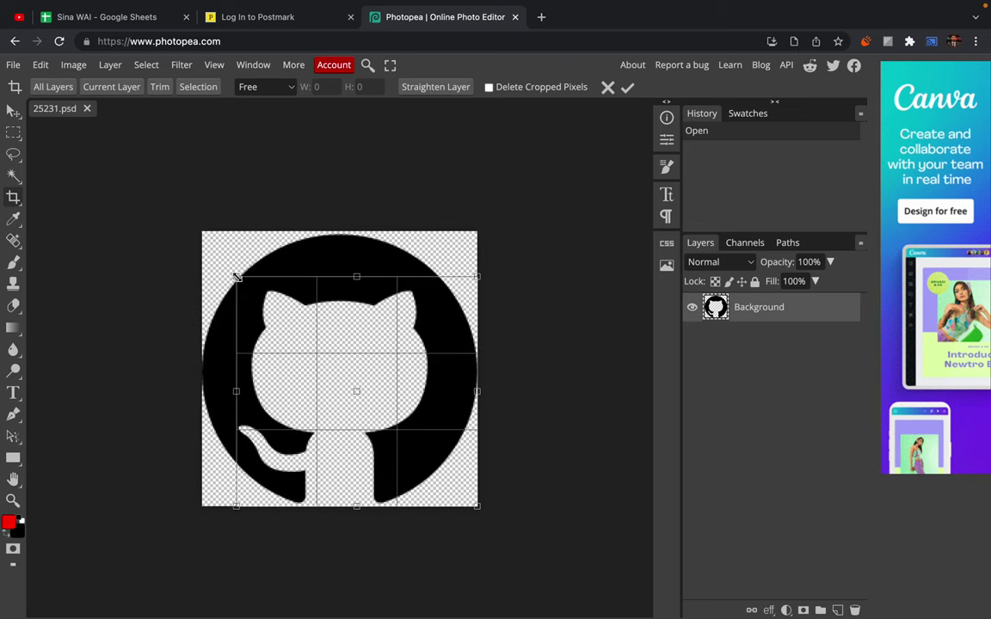
key(Escape)
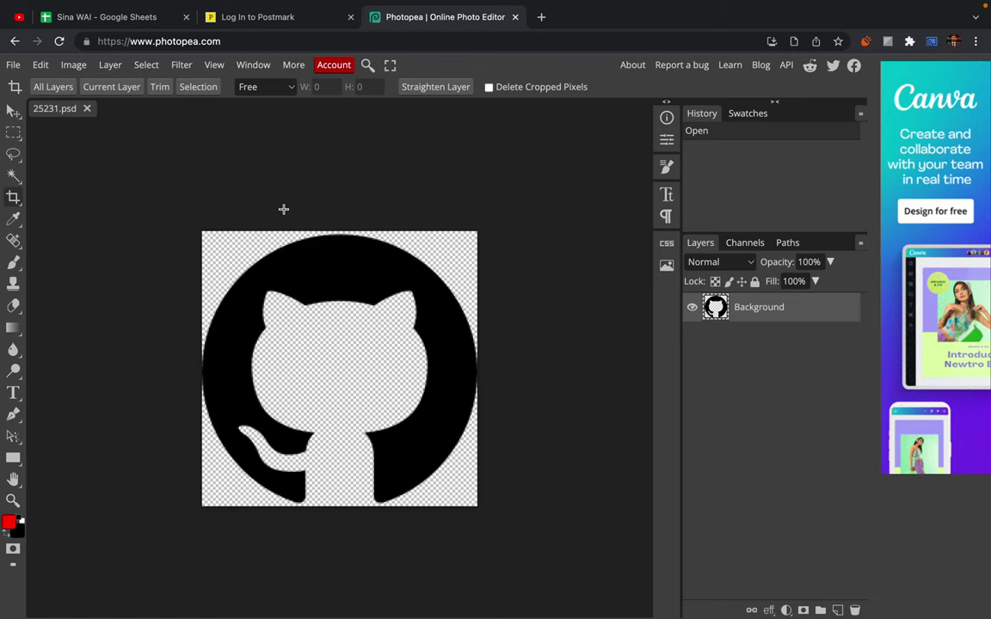
Export the logo as a PNG named 25231 with a width and height of 50 px.
click(16, 65)
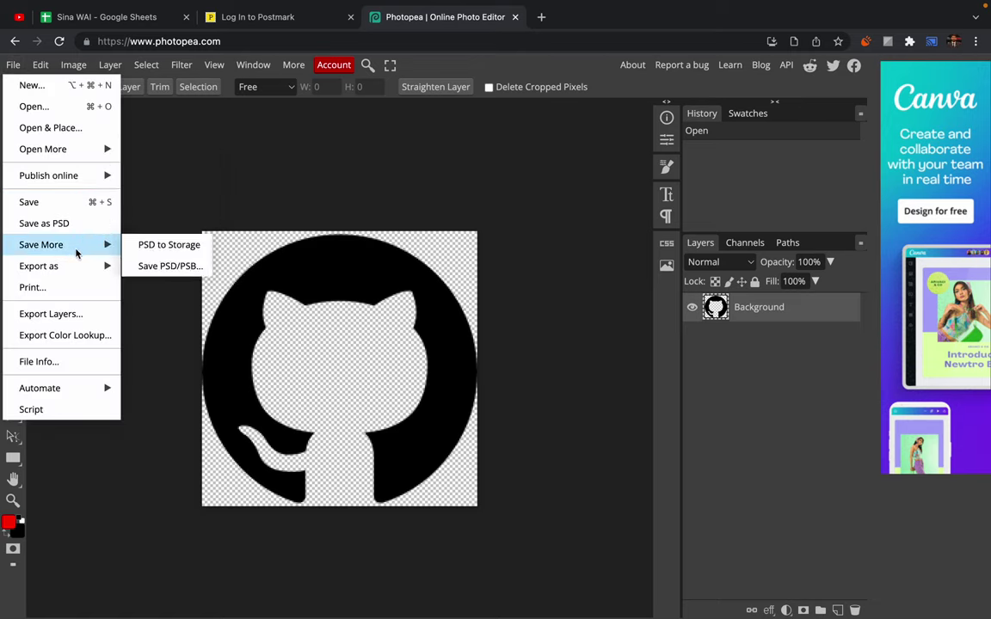
mouse_move(70, 266)
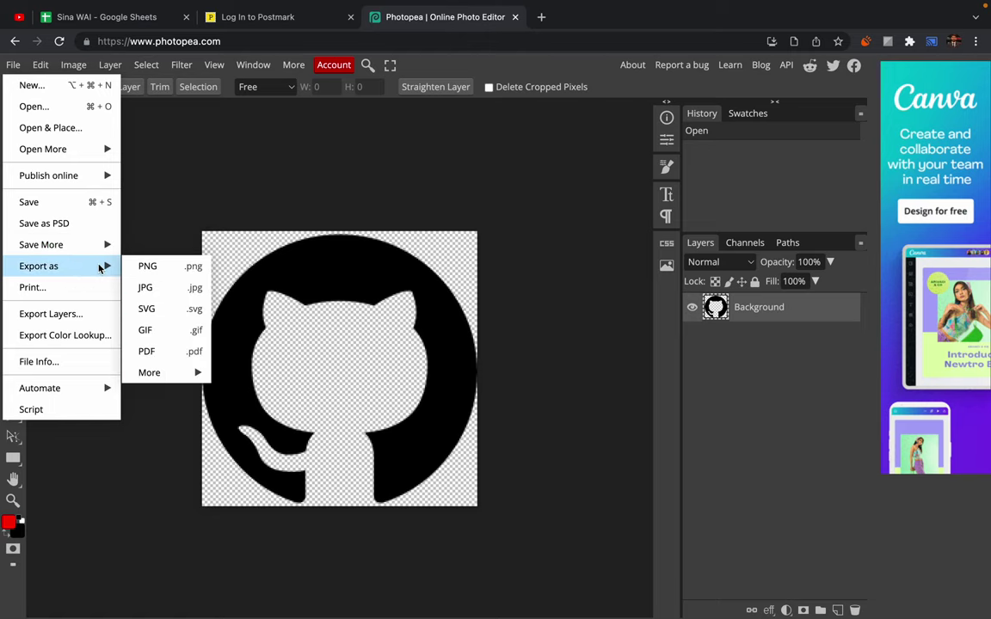
click(148, 266)
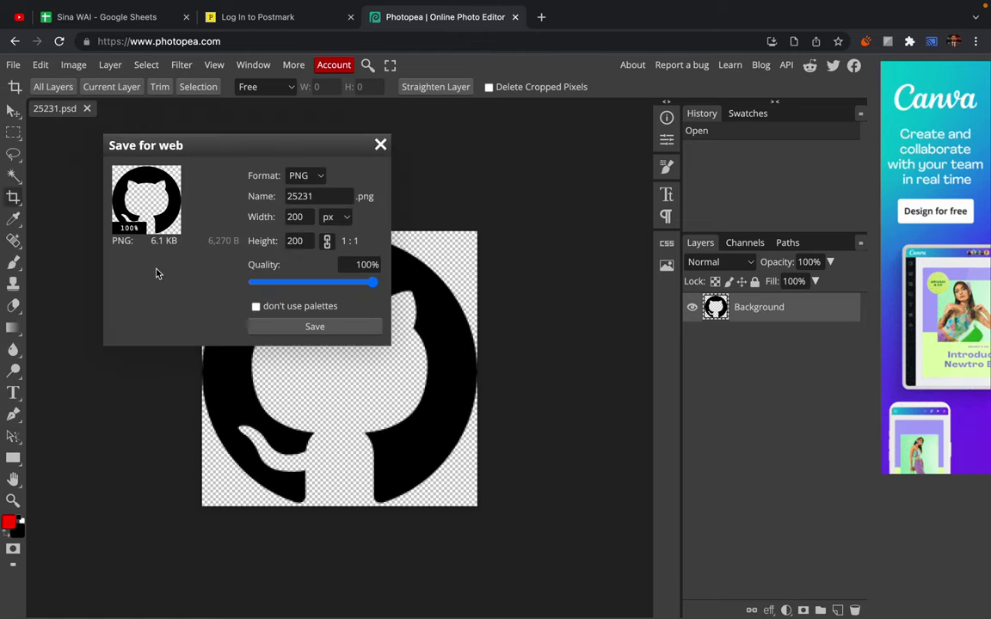
click(316, 197)
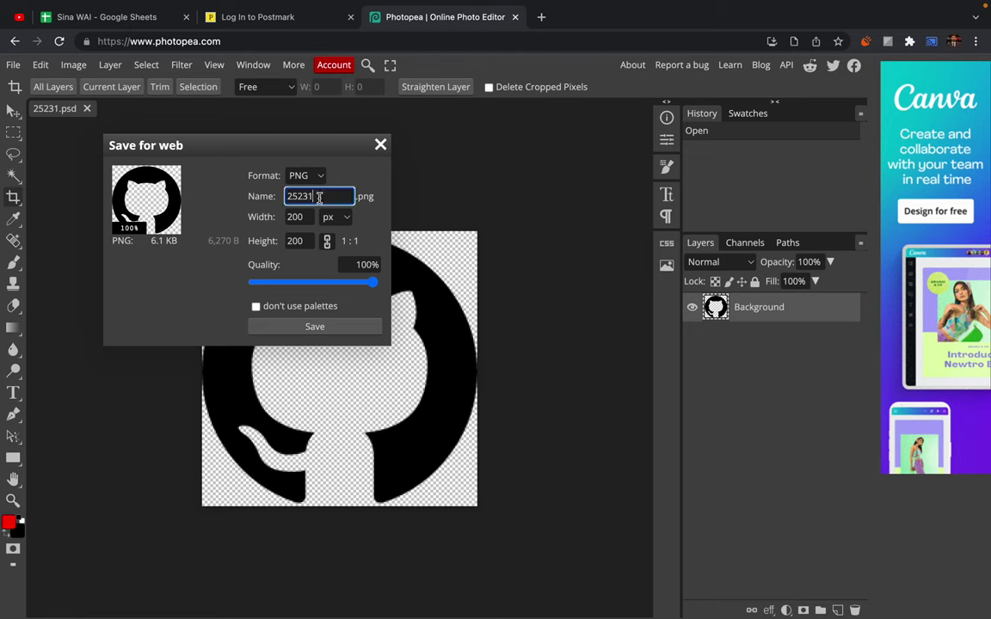
double_click(309, 216)
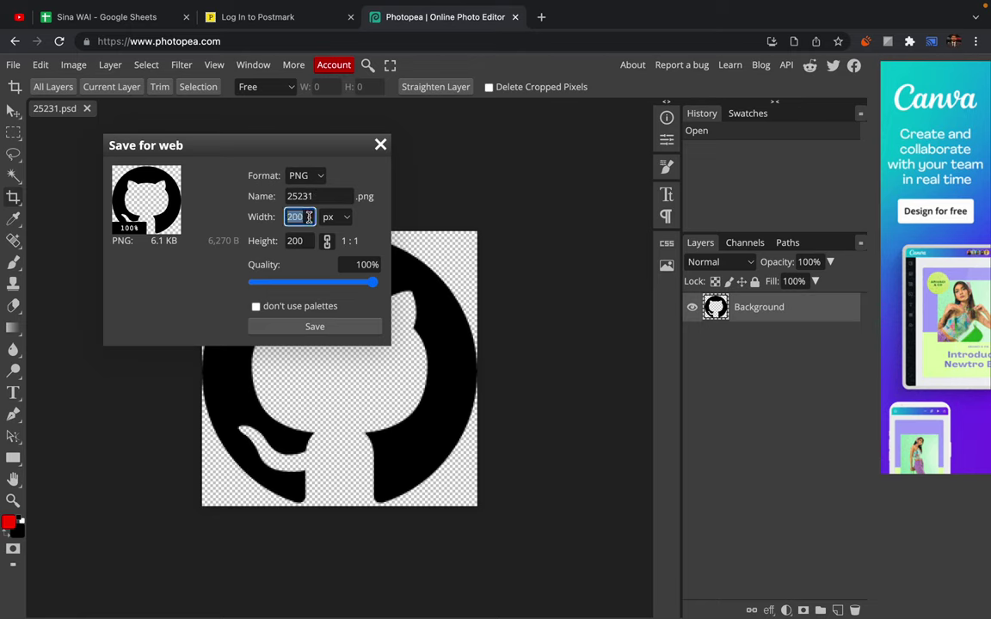
text(50)
double_click(309, 240)
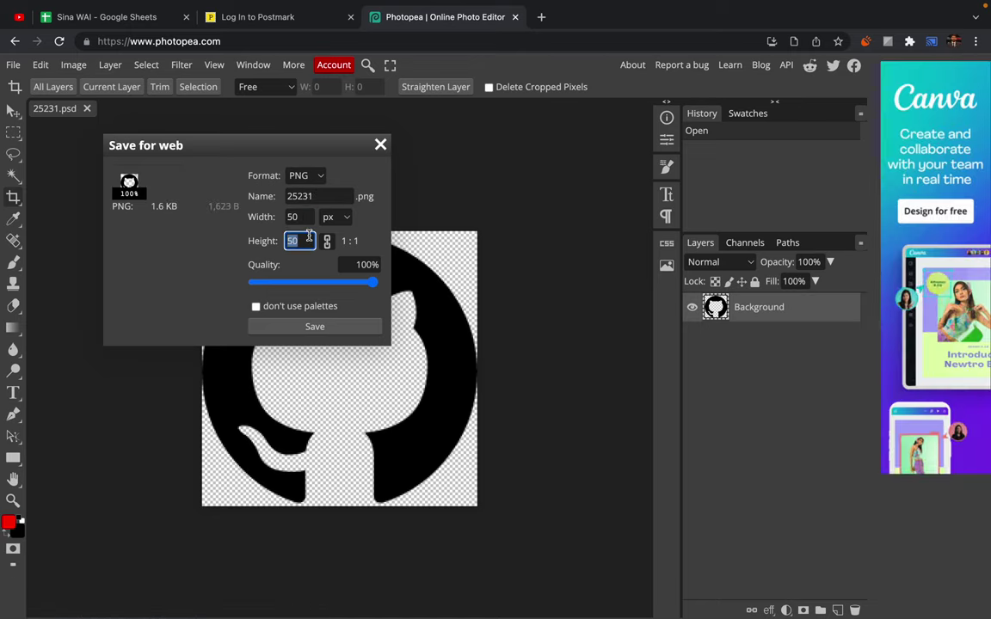
text(50)
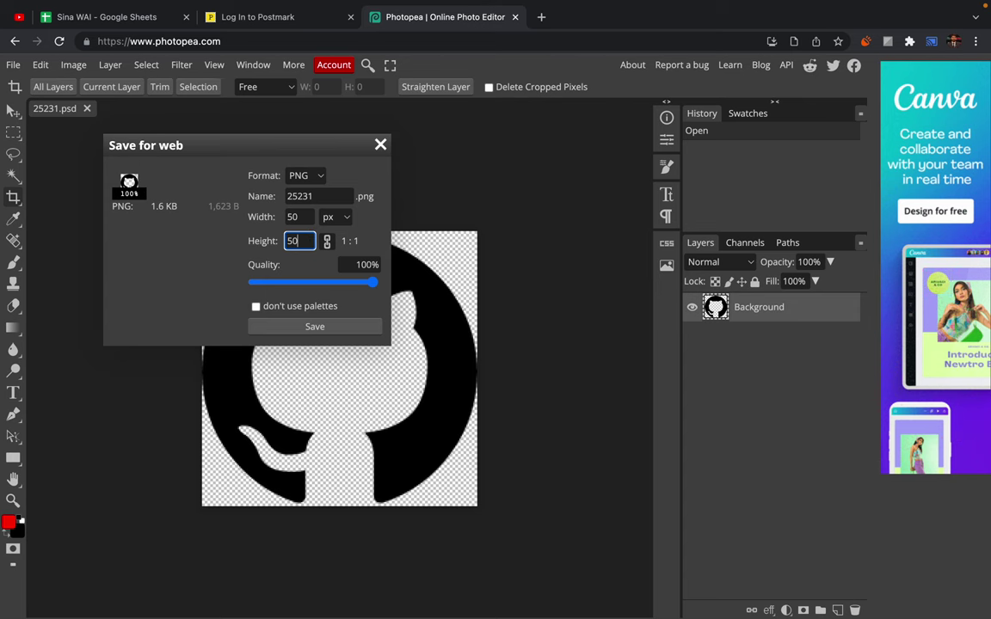
click(314, 326)
Open the exported PNG in Preview, examine the small logo and close its window.
click(73, 602)
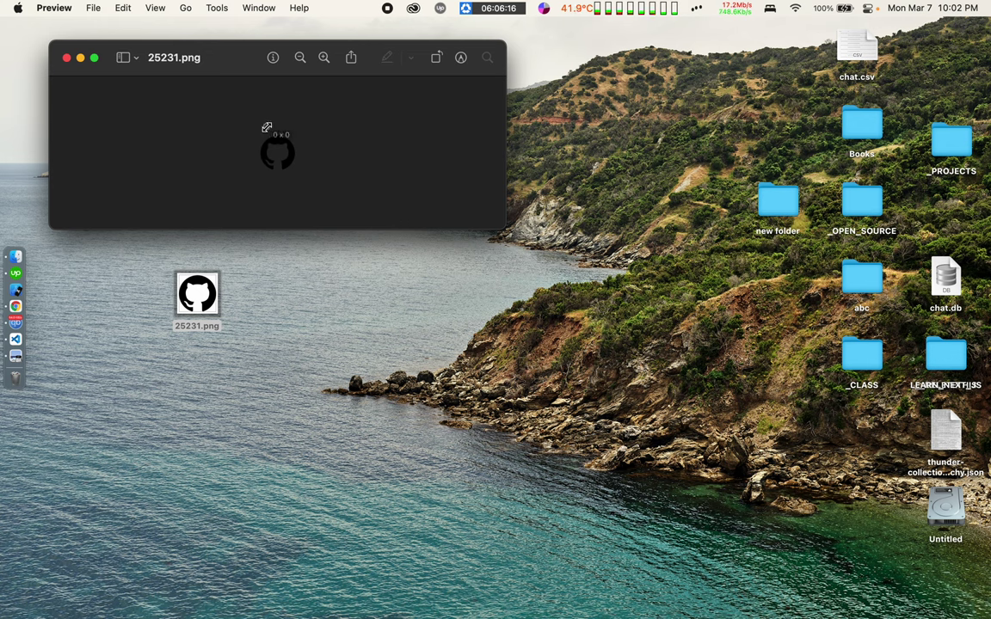
drag(267, 128, 341, 197)
click(340, 111)
click(67, 58)
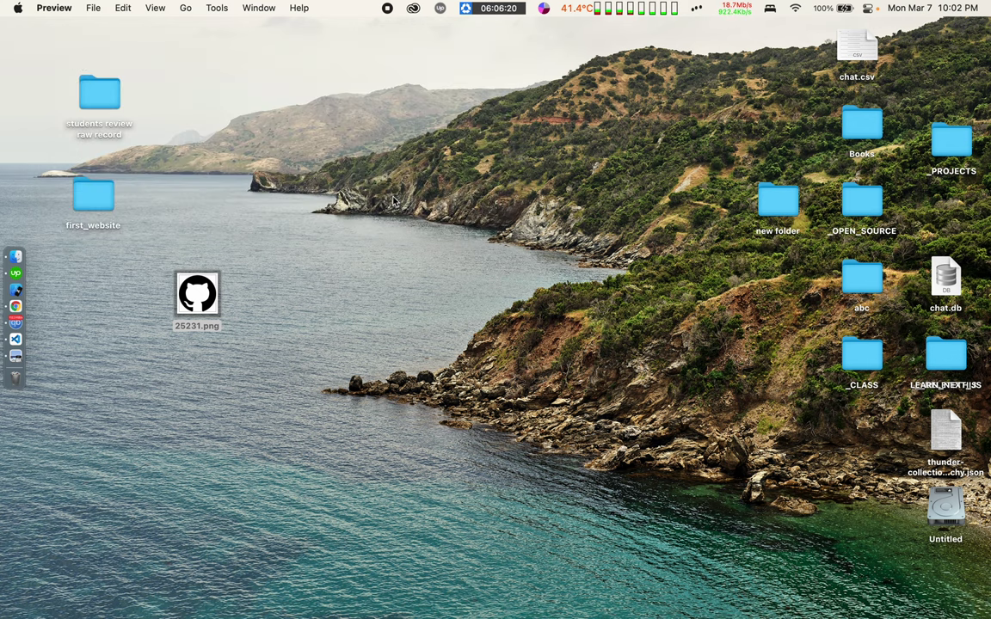
Move the exported 25231.png from the desktop to the trash and switch to the book PDF in Preview.
click(207, 288)
key(super+BackSpace)
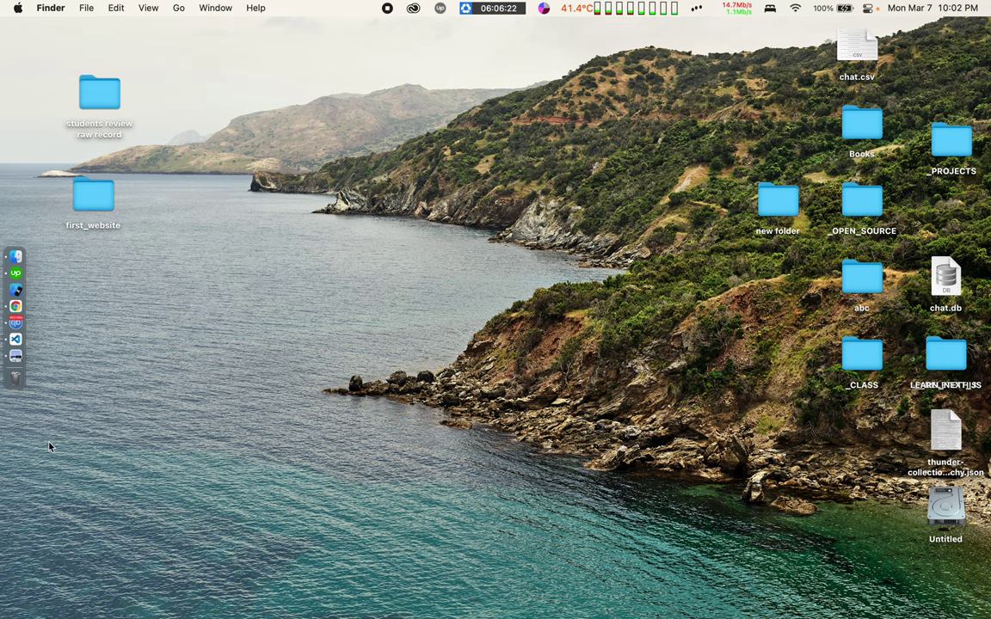
key(ctrl+Right)
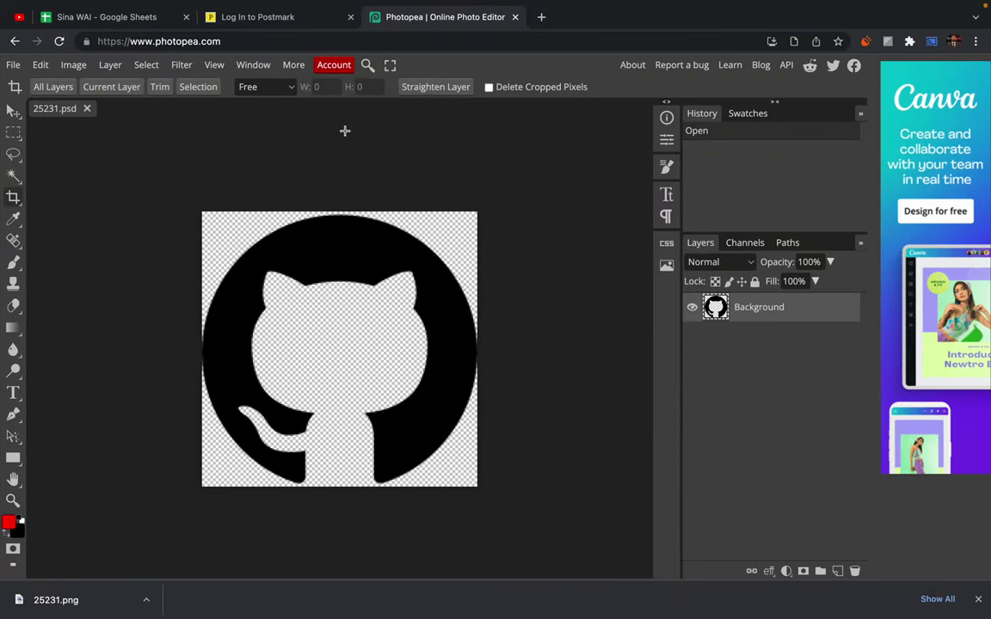
key(ctrl+Left)
key(super+Tab)
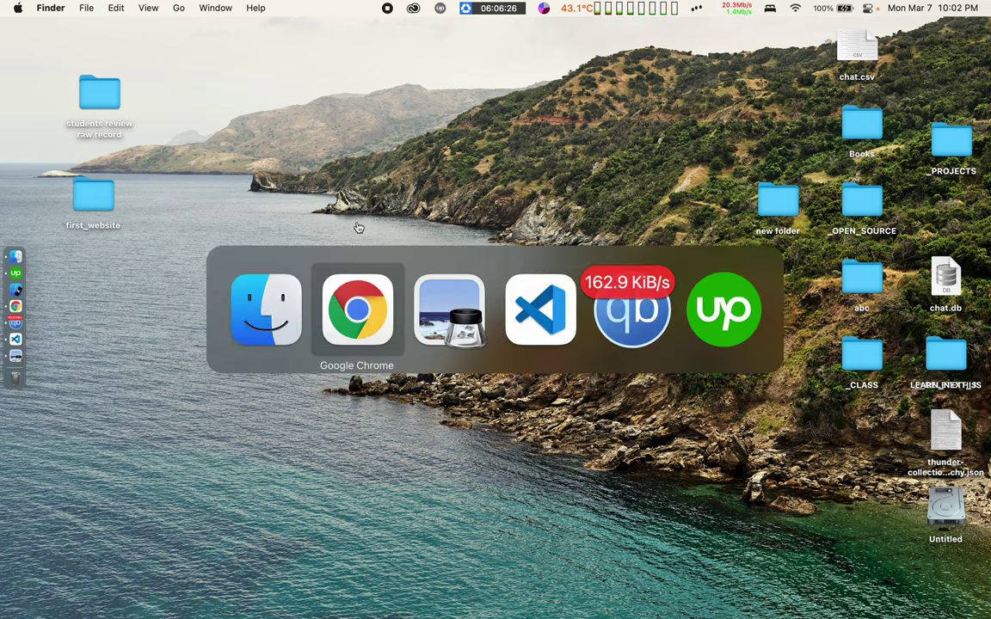
key(super+Tab)
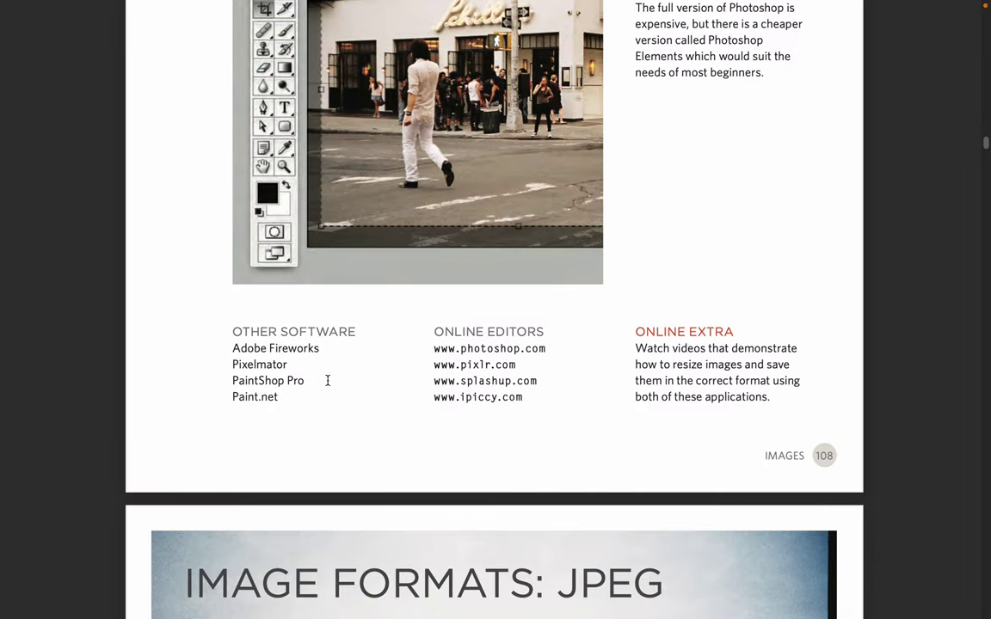
Look over the image editing tools on page 108 and return to the image-saving rules on page 107.
scroll(327, 380, down, 2)
scroll(327, 380, up, 5)
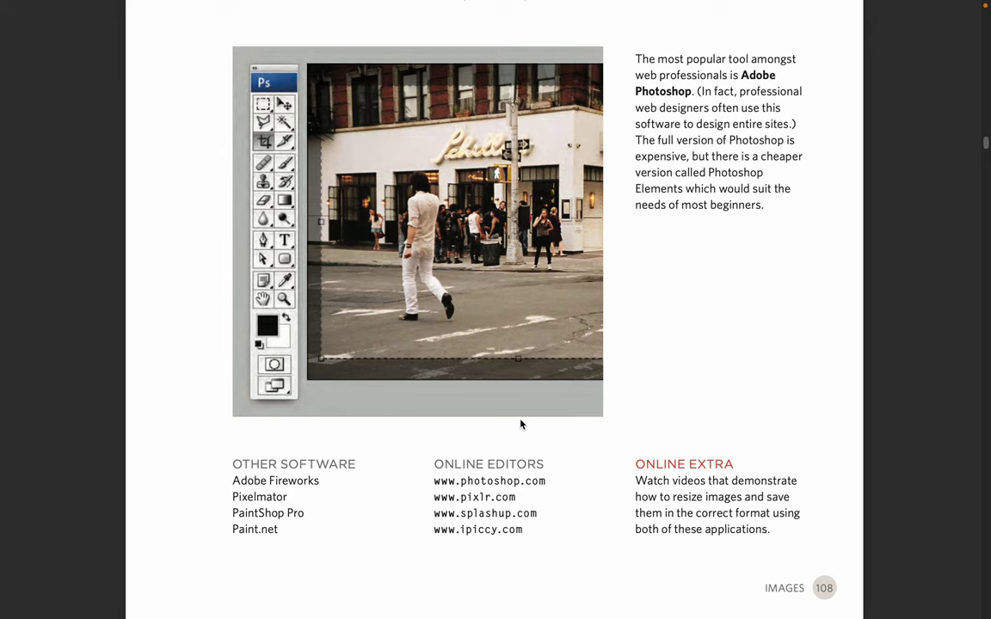
scroll(521, 424, down, 5)
scroll(521, 423, down, 1)
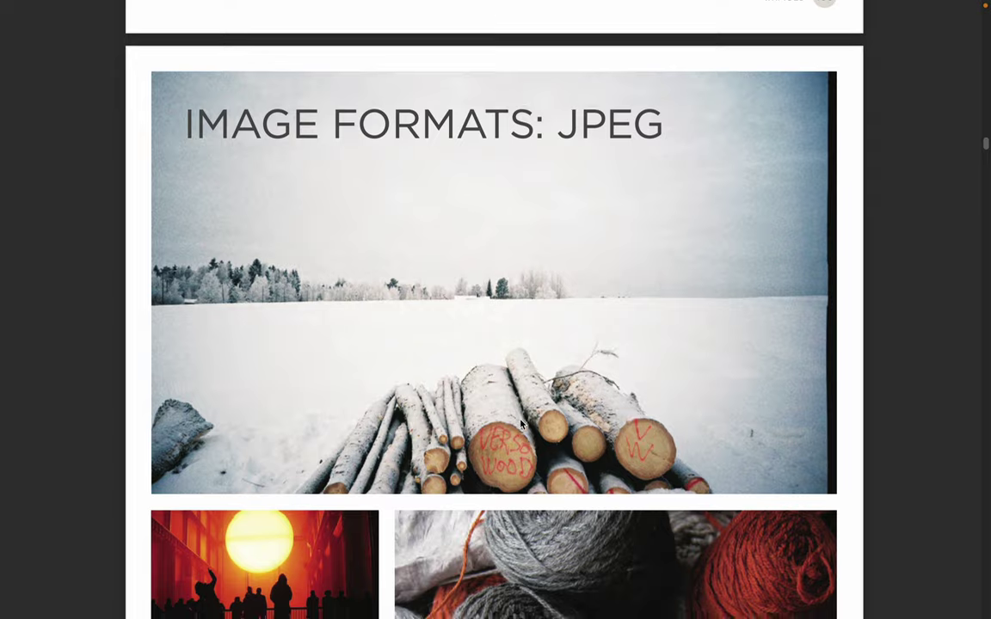
scroll(520, 423, up, 3)
scroll(521, 423, up, 15)
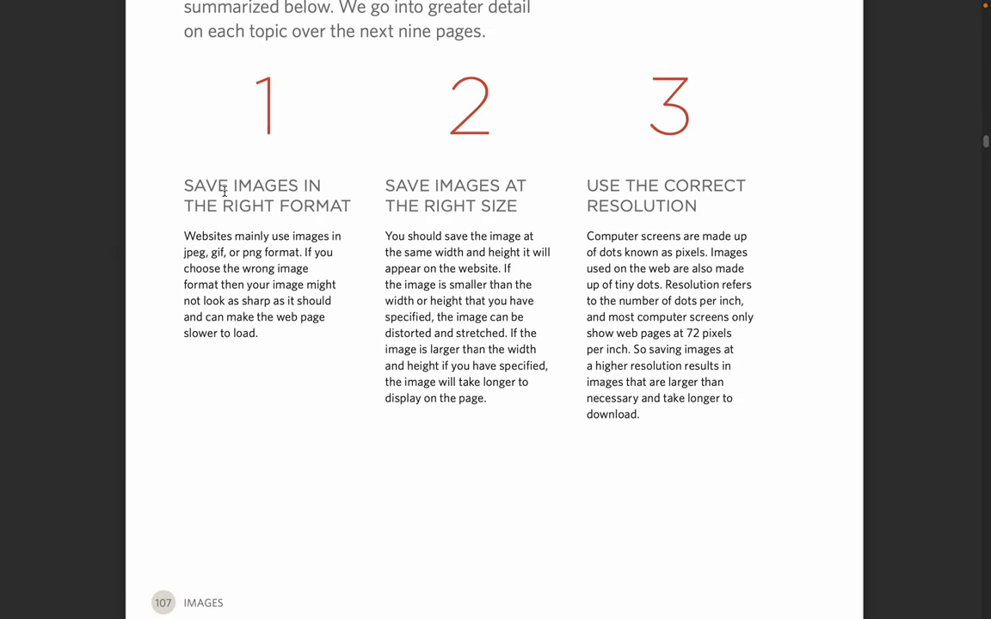
Highlight the rule about saving images in the right format and view the available export formats in Photopea.
drag(197, 185, 323, 205)
click(353, 353)
scroll(353, 353, down, 8)
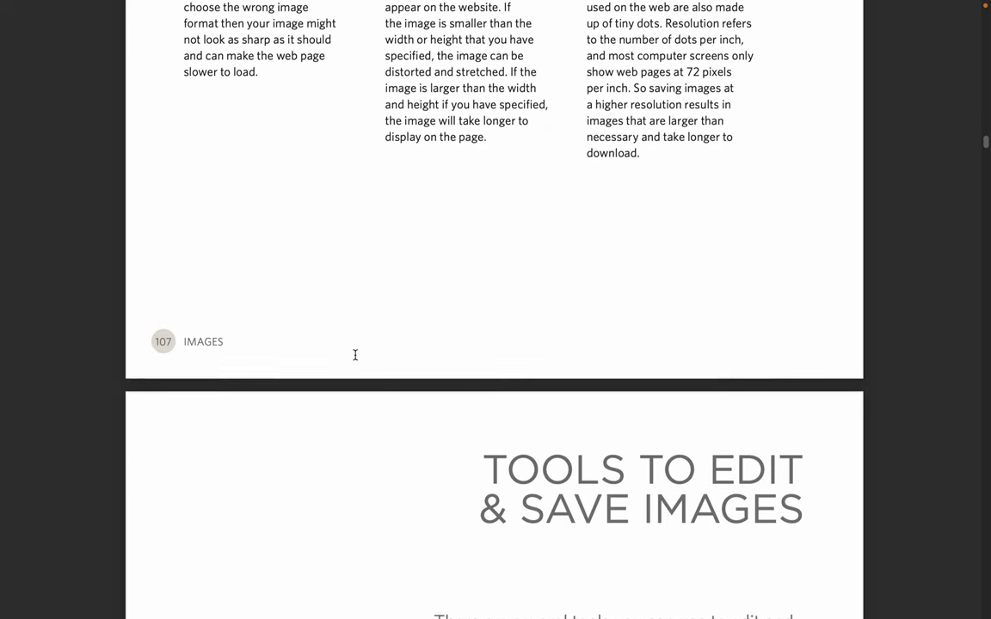
scroll(354, 355, down, 4)
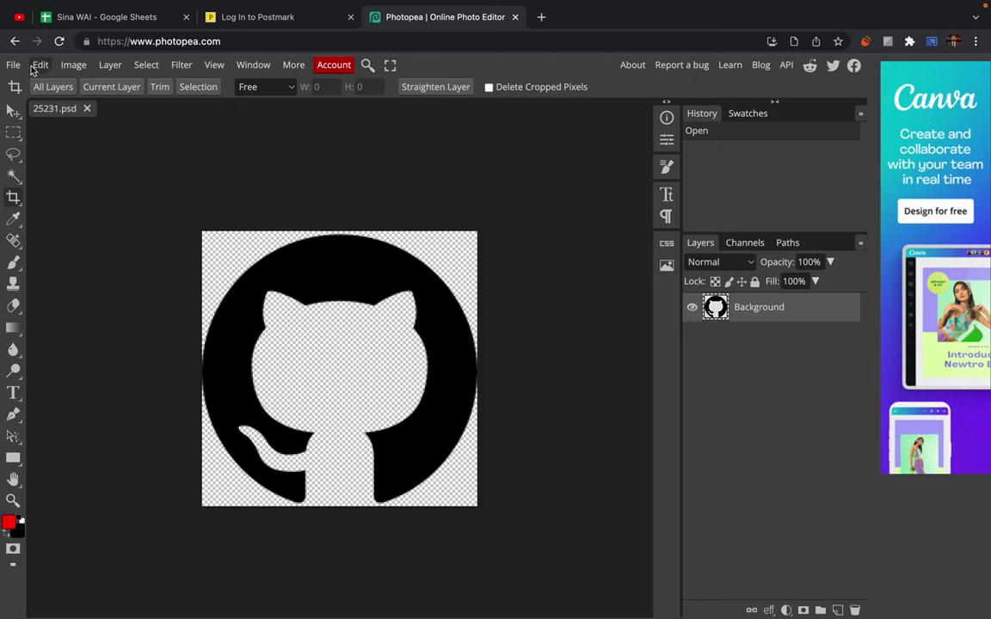
click(16, 65)
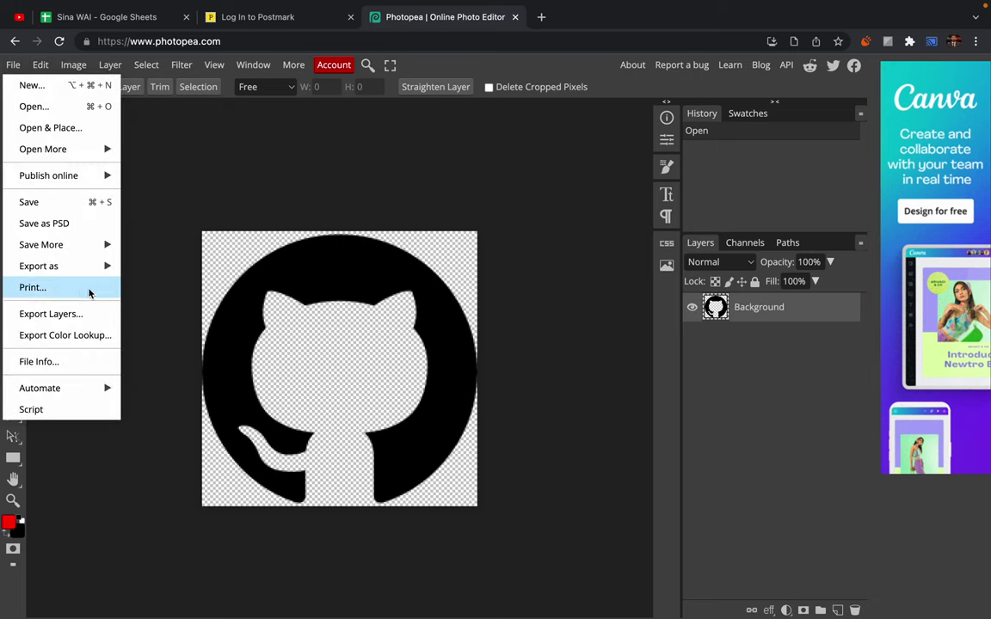
mouse_move(91, 269)
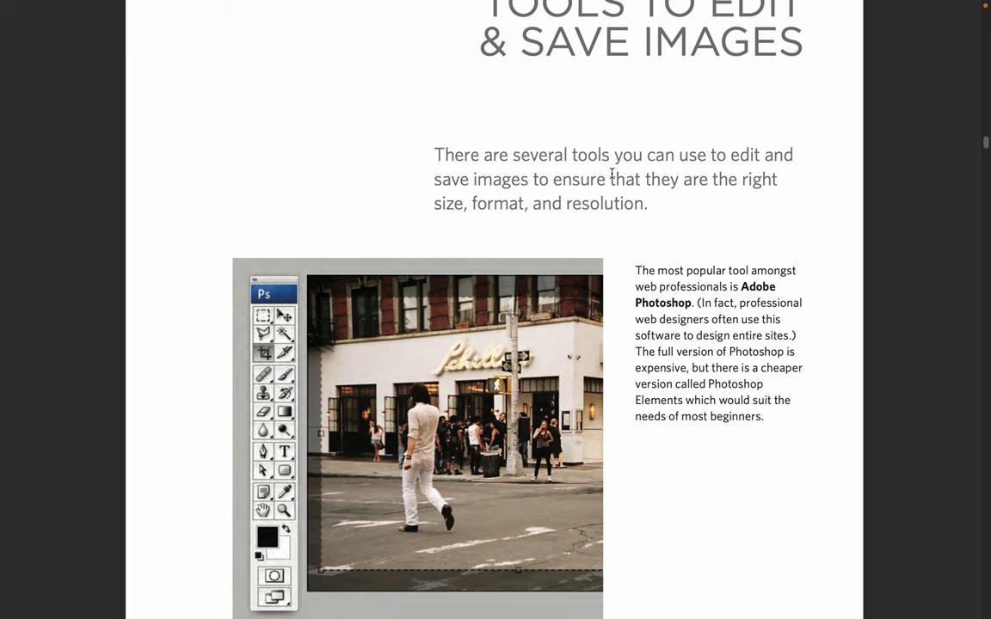
Return to the book PDF and examine the JPEG image format pages with their sample photographs.
scroll(612, 174, down, 10)
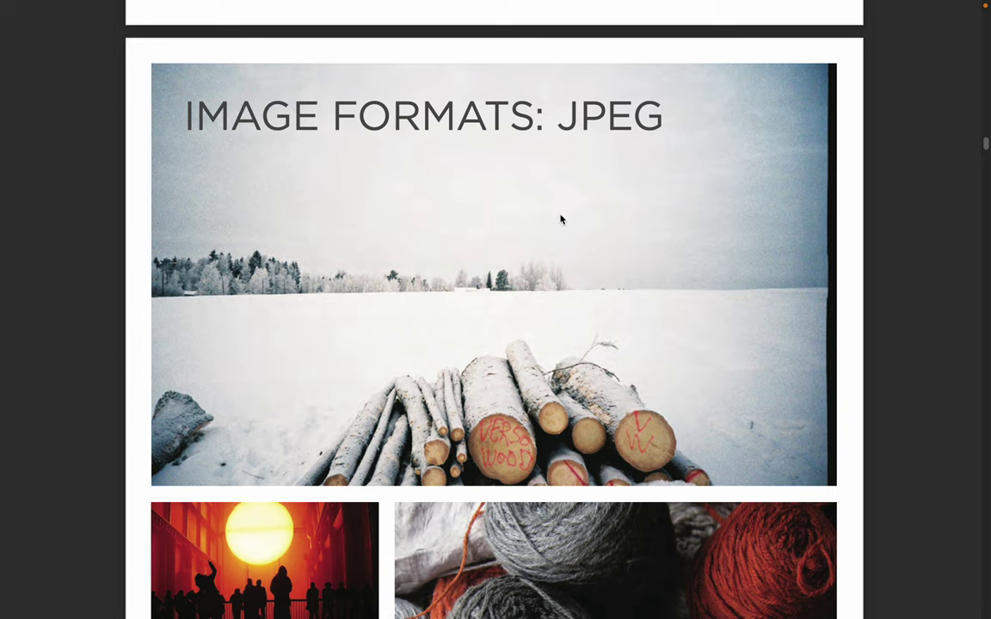
scroll(555, 228, down, 3)
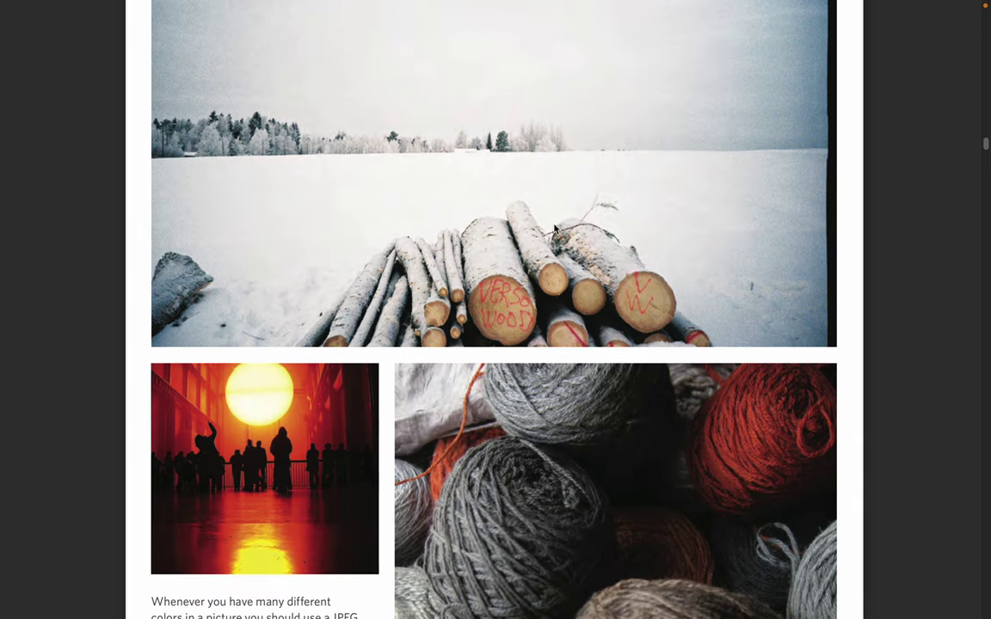
scroll(555, 407, down, 3)
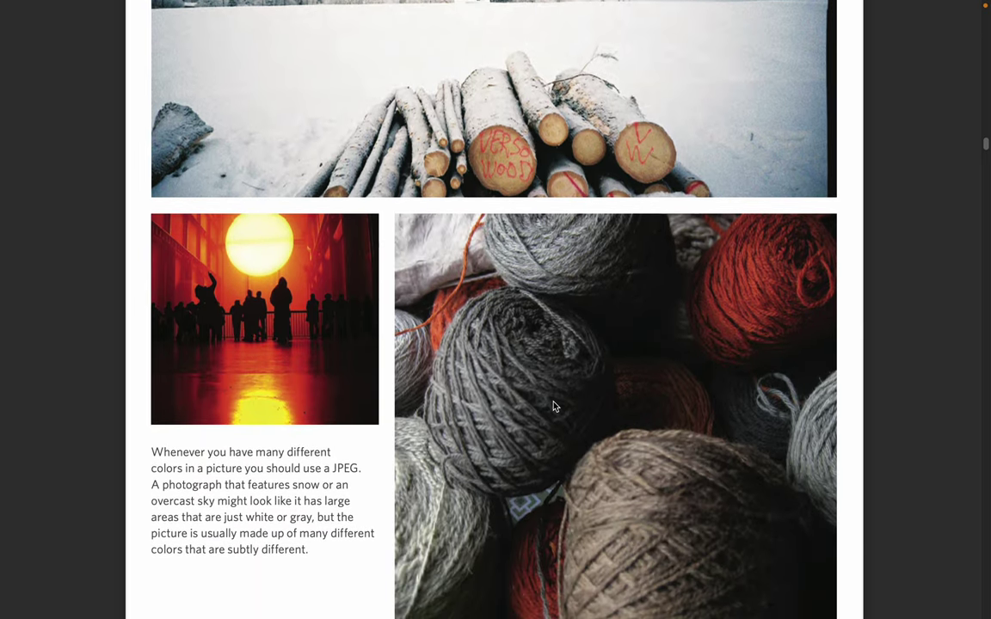
scroll(555, 407, down, 10)
scroll(555, 407, down, 14)
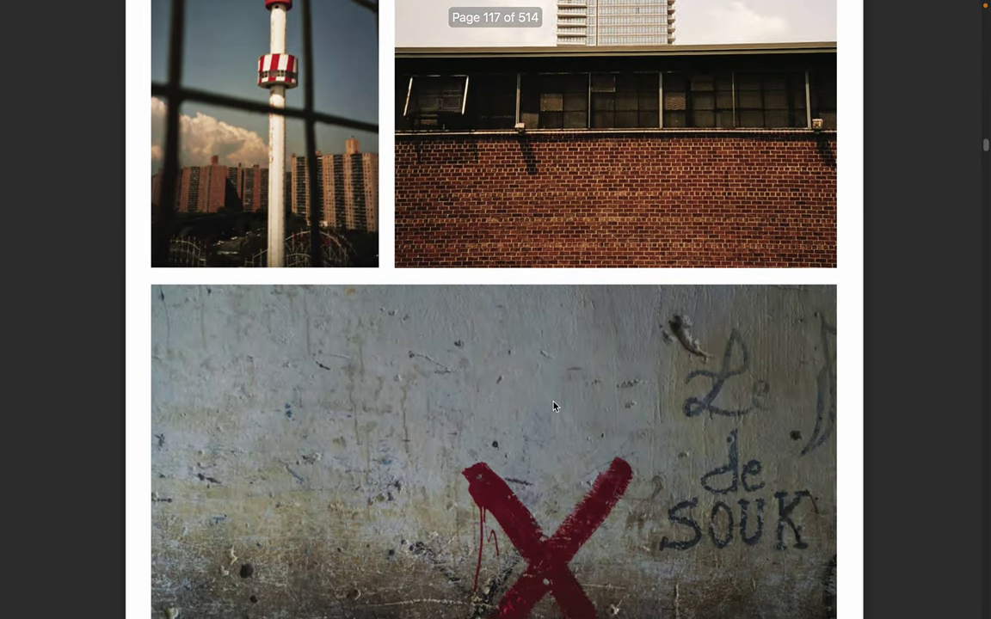
Look through the GIF image format pages and the flat color guidance up to the Image Dimensions page.
scroll(555, 407, up, 2)
scroll(555, 407, down, 7)
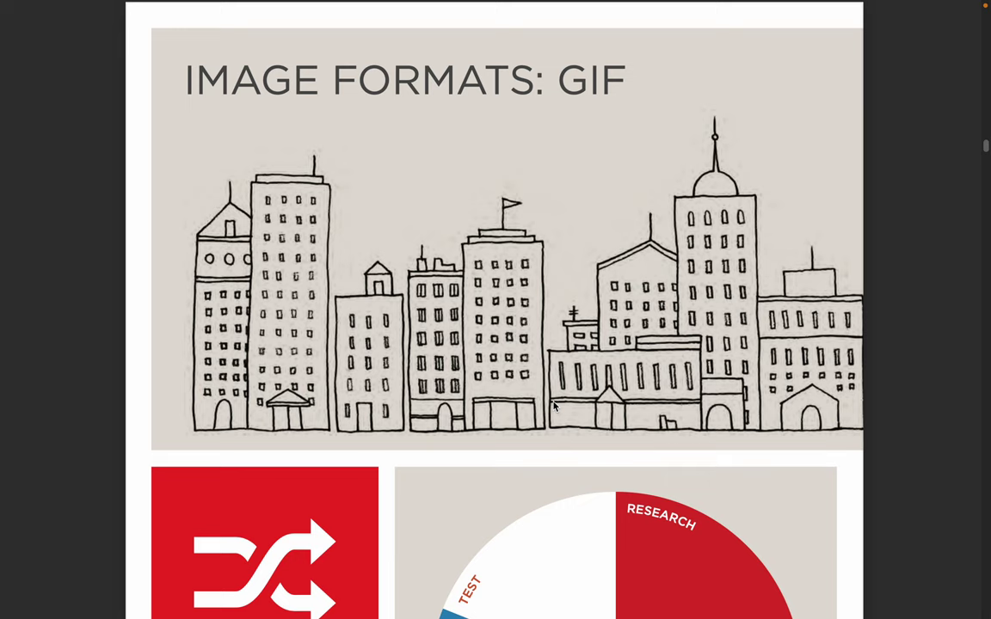
scroll(555, 407, down, 4)
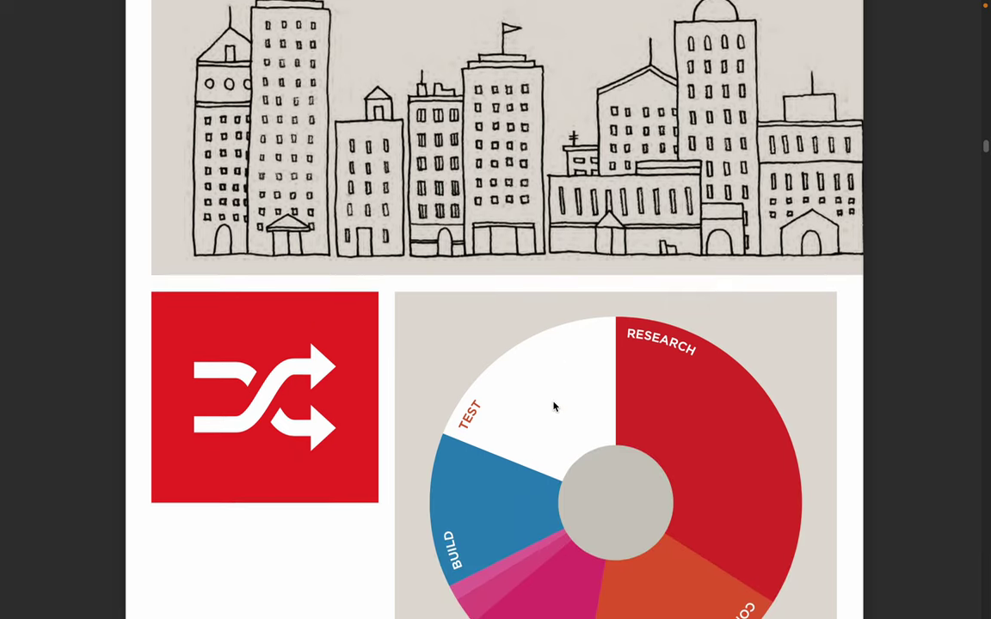
scroll(555, 407, down, 3)
scroll(555, 407, down, 14)
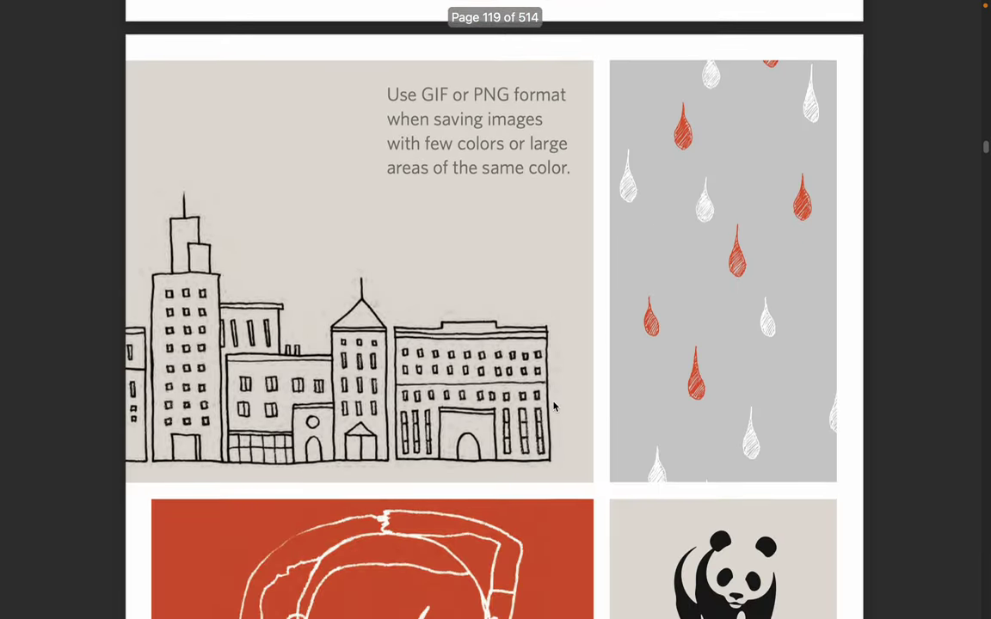
scroll(555, 407, down, 12)
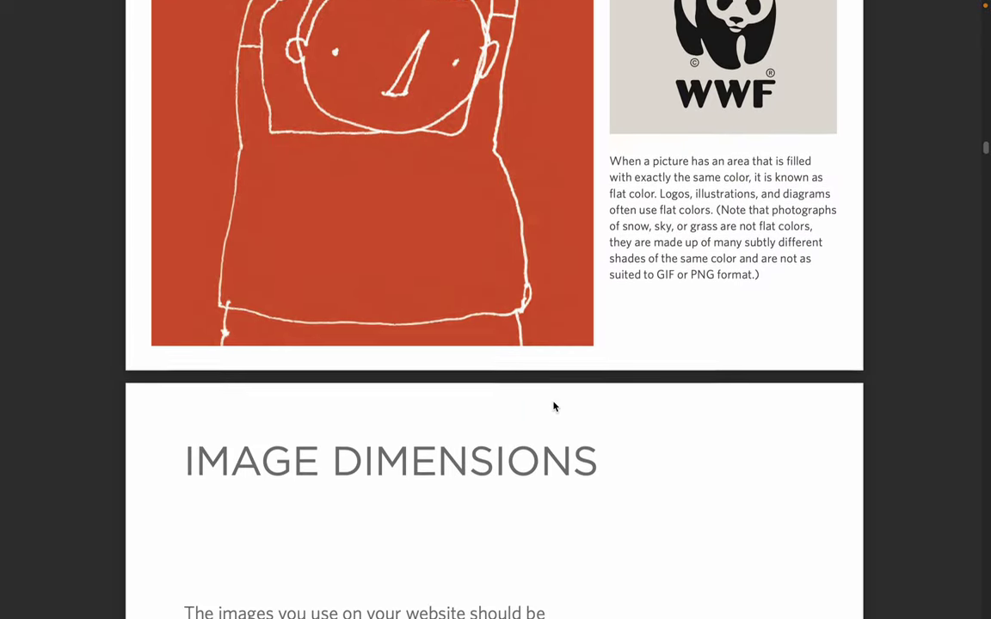
scroll(554, 407, down, 5)
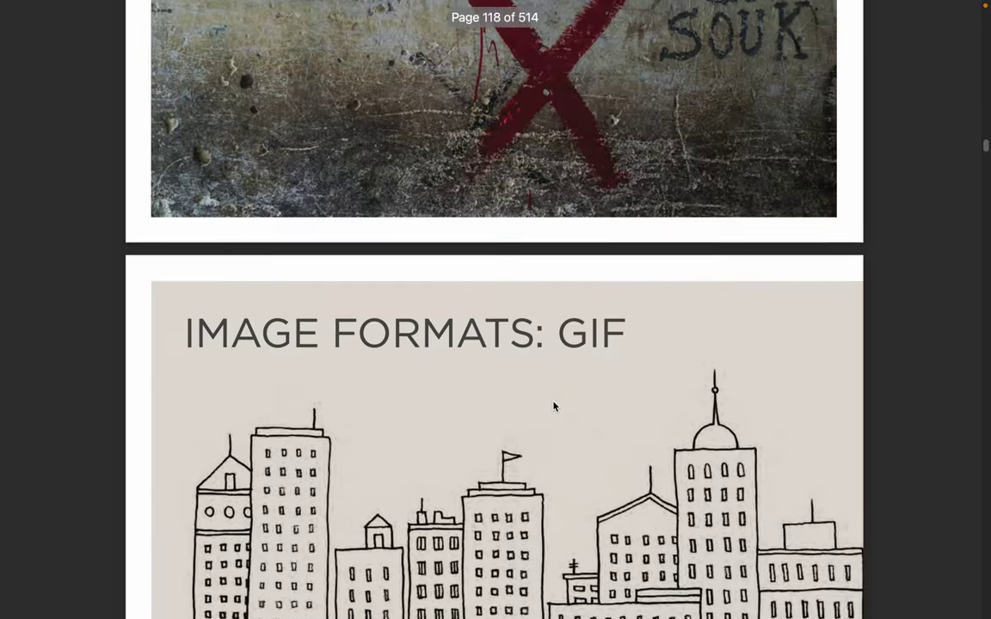
Go back to the JPEG explanation and highlight the words "different", "colors" and "JPEG" one after another.
scroll(554, 407, up, 18)
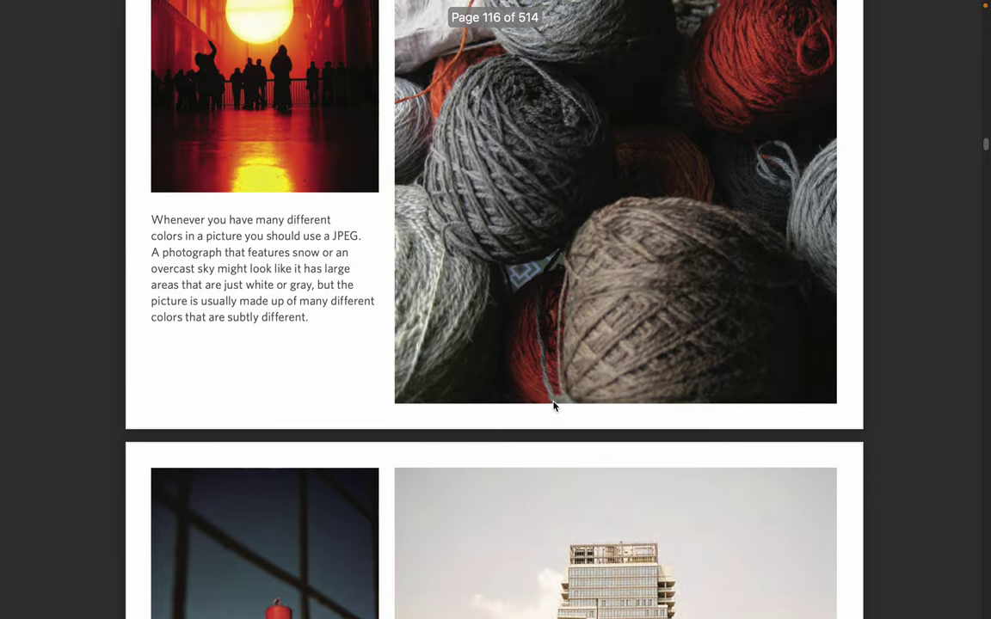
scroll(555, 407, up, 2)
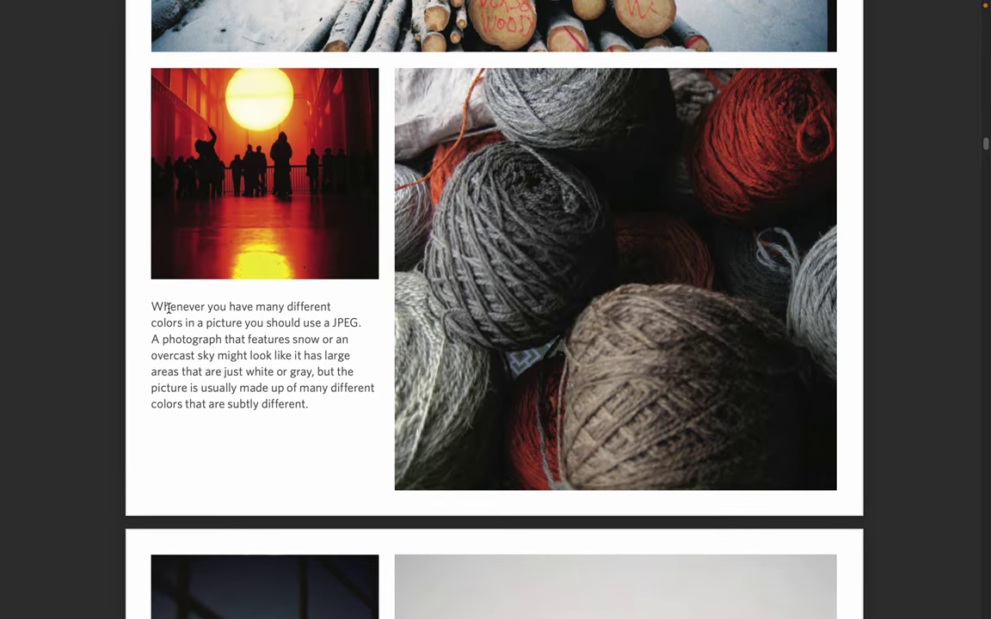
double_click(304, 307)
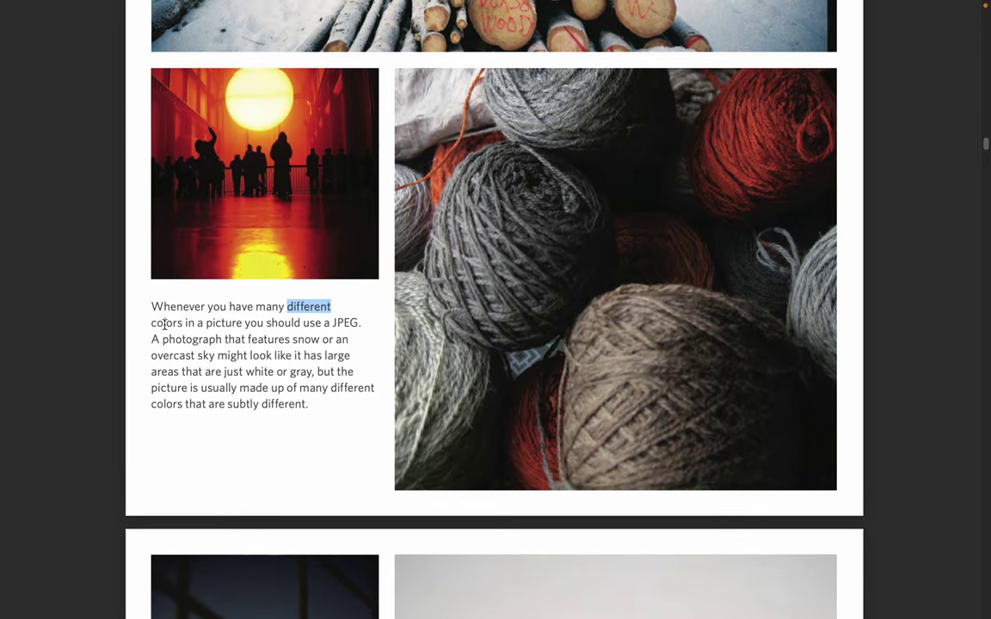
double_click(164, 324)
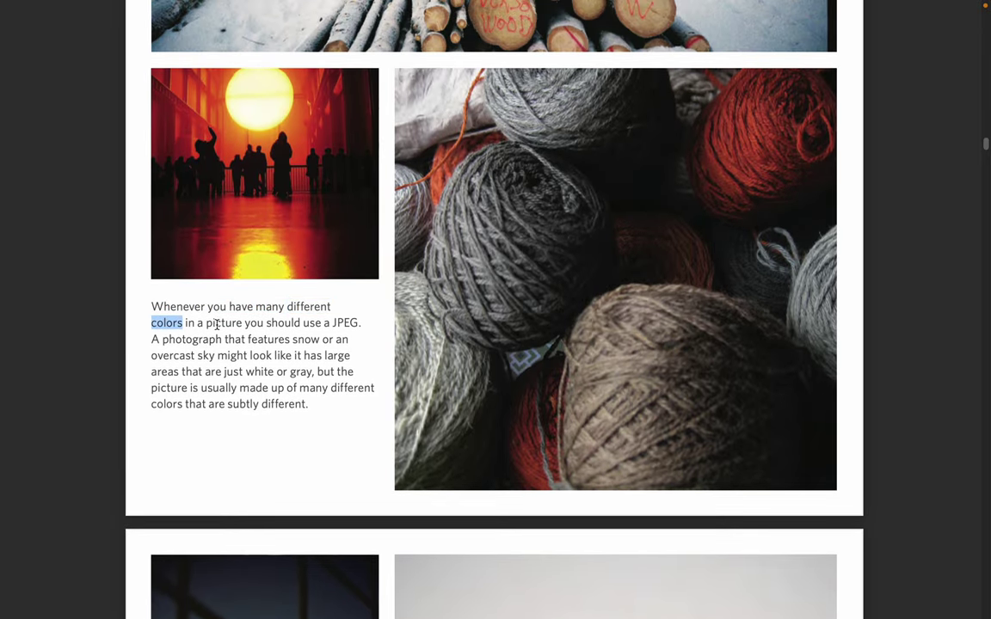
double_click(345, 323)
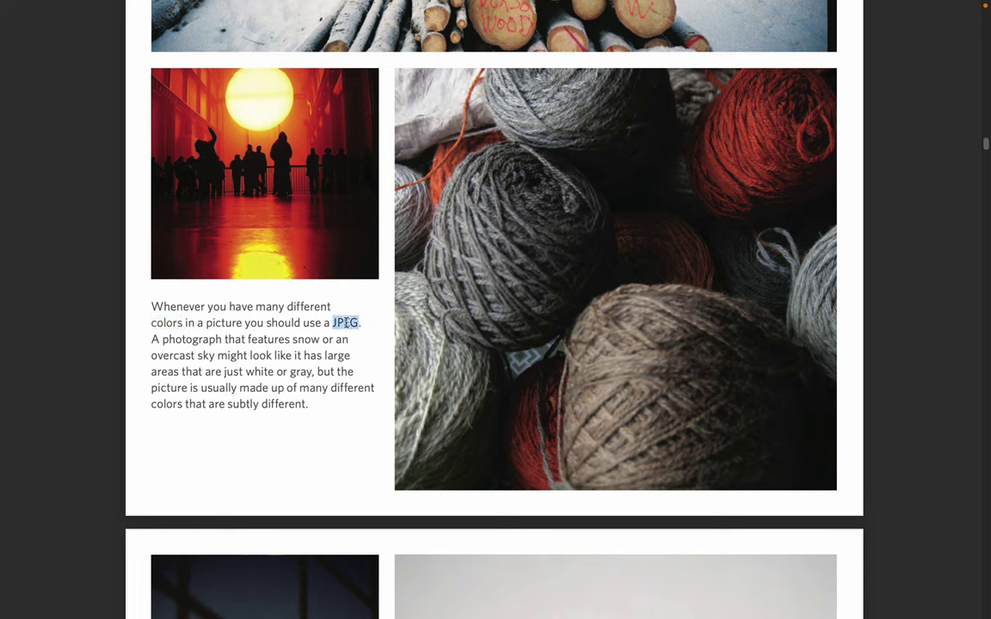